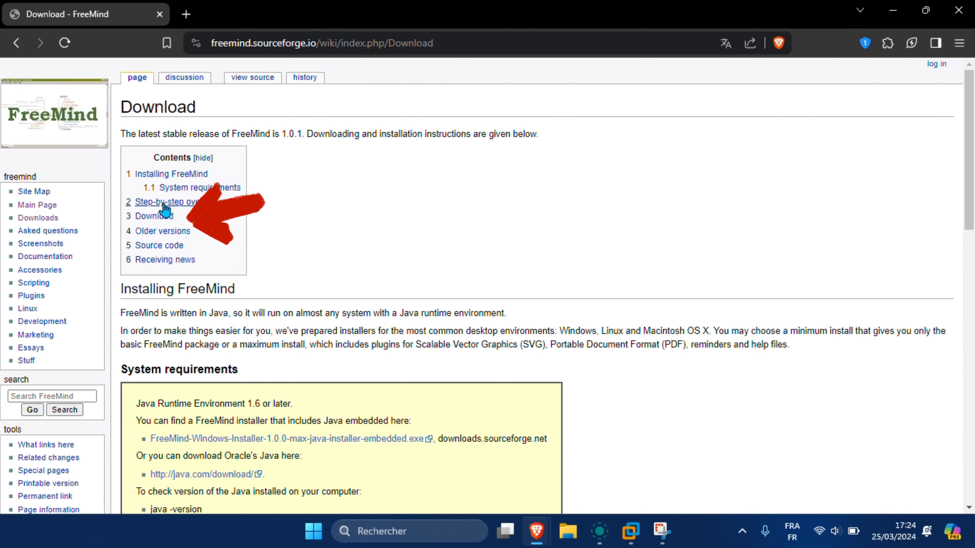
# Step: Download the all-inclusive FreeMind 1.0.1 Windows Installer Max and launch the downloaded installer
pyautogui.click(155, 217)
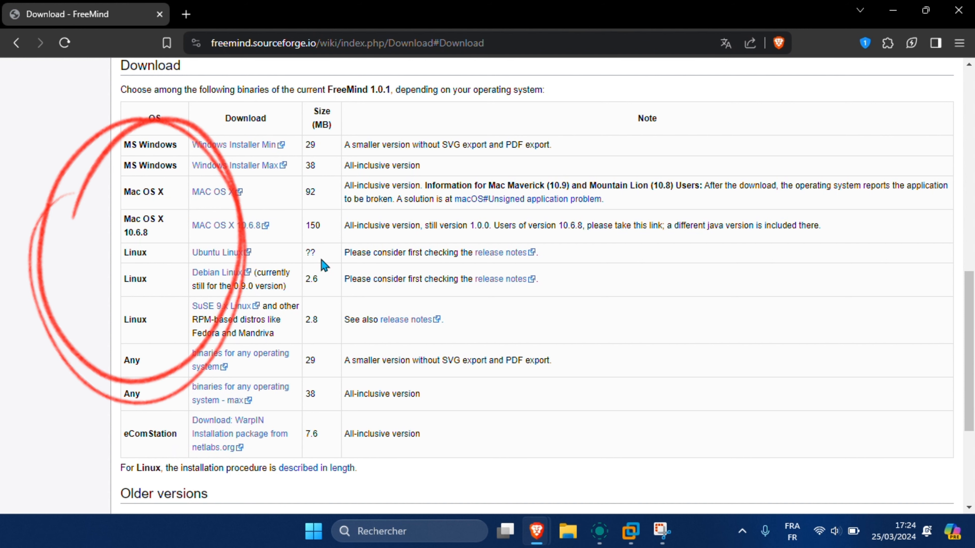
pyautogui.click(210, 165)
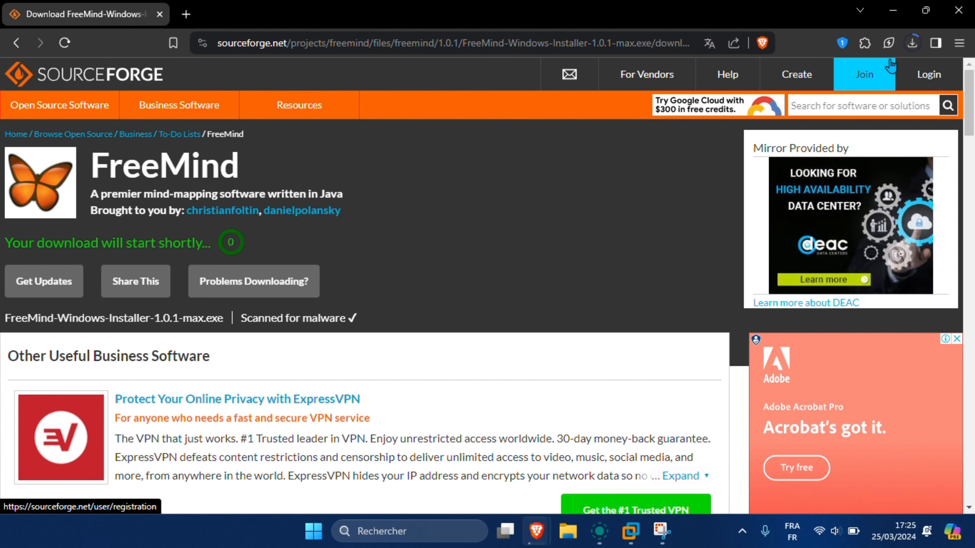
pyautogui.click(917, 43)
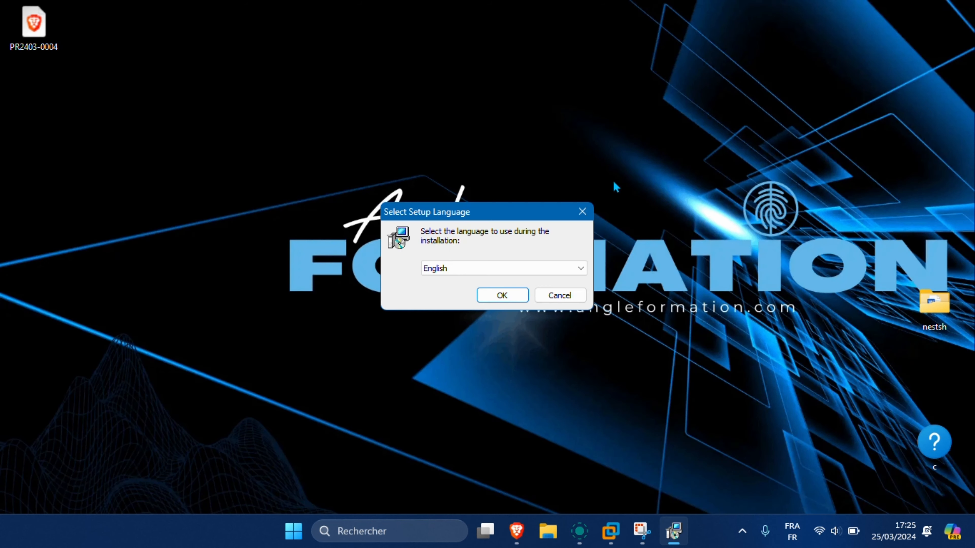
# Step: Install FreeMind 1.0.1 with French as the setup language, accepting the licence and keeping FreeMind as the Start menu folder
pyautogui.click(501, 269)
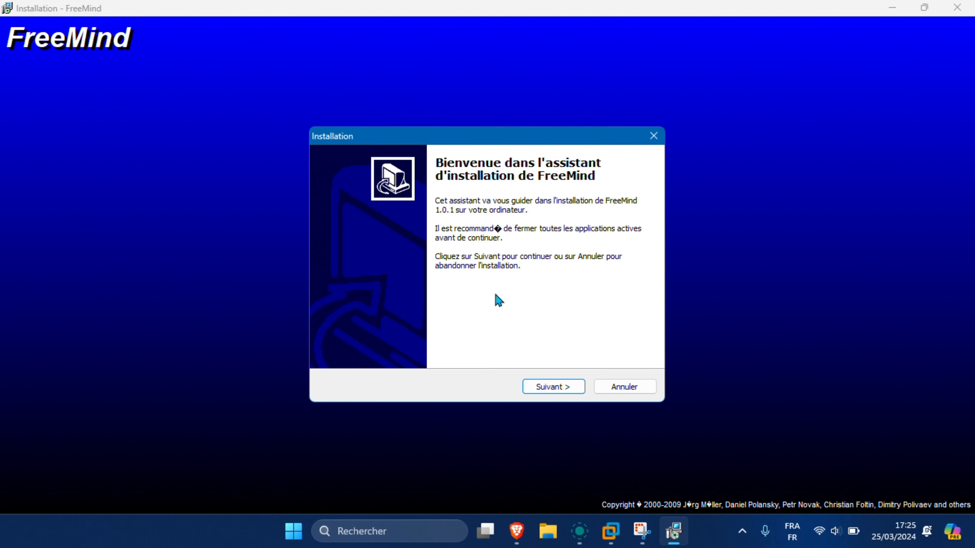
pyautogui.click(553, 387)
pyautogui.click(462, 346)
pyautogui.click(555, 388)
pyautogui.click(558, 389)
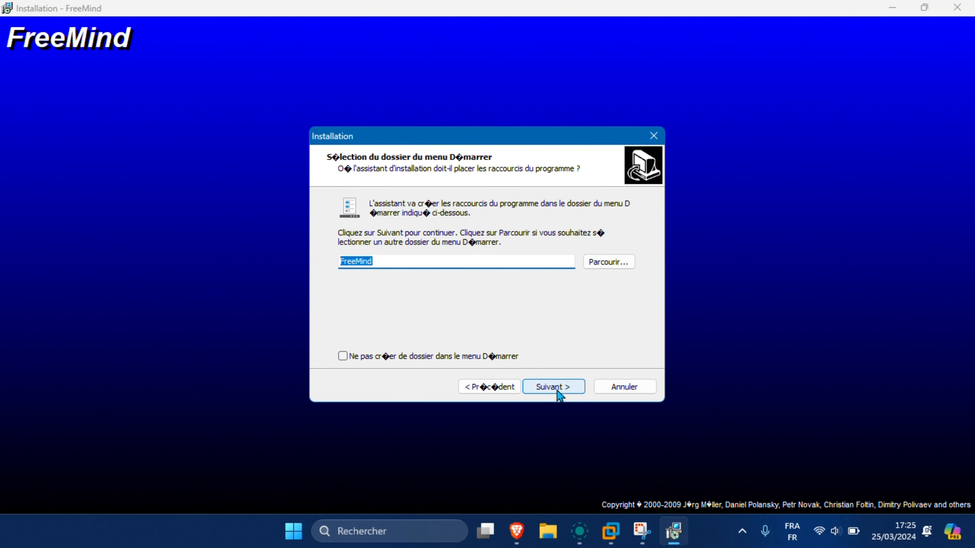
pyautogui.click(555, 388)
pyautogui.click(550, 388)
pyautogui.click(546, 388)
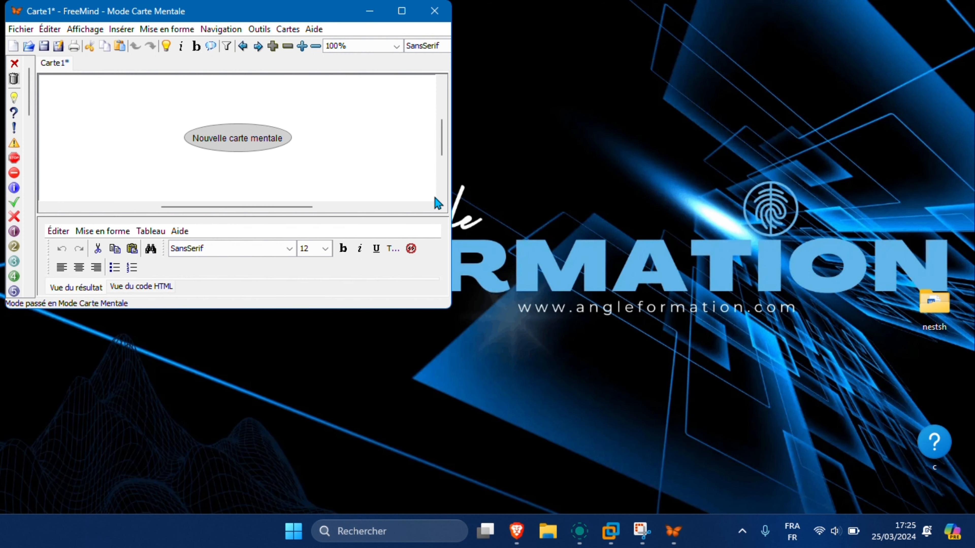
# Step: Maximize the FreeMind window and rename the central node "Vacances à la montagne"
pyautogui.moveTo(316, 16); pyautogui.dragTo(487, 105)
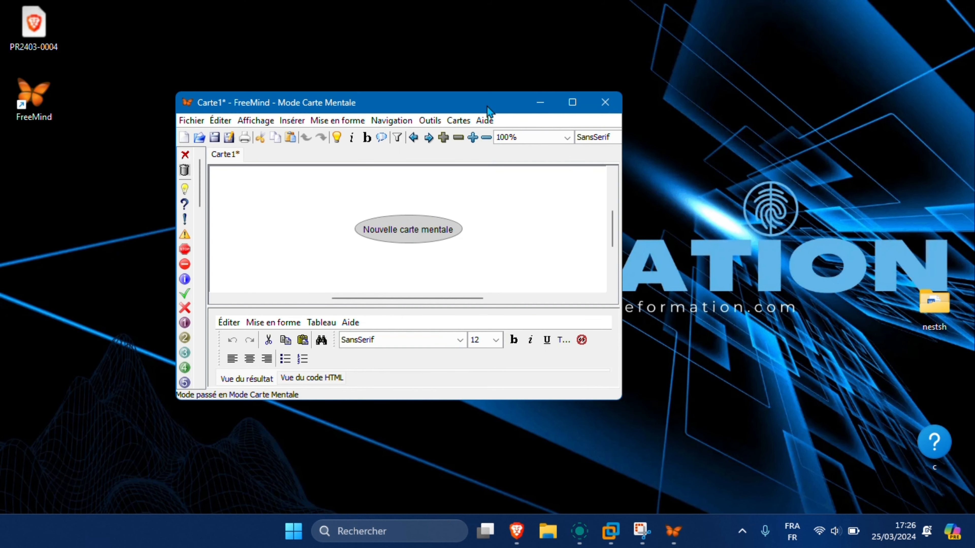
pyautogui.click(579, 109)
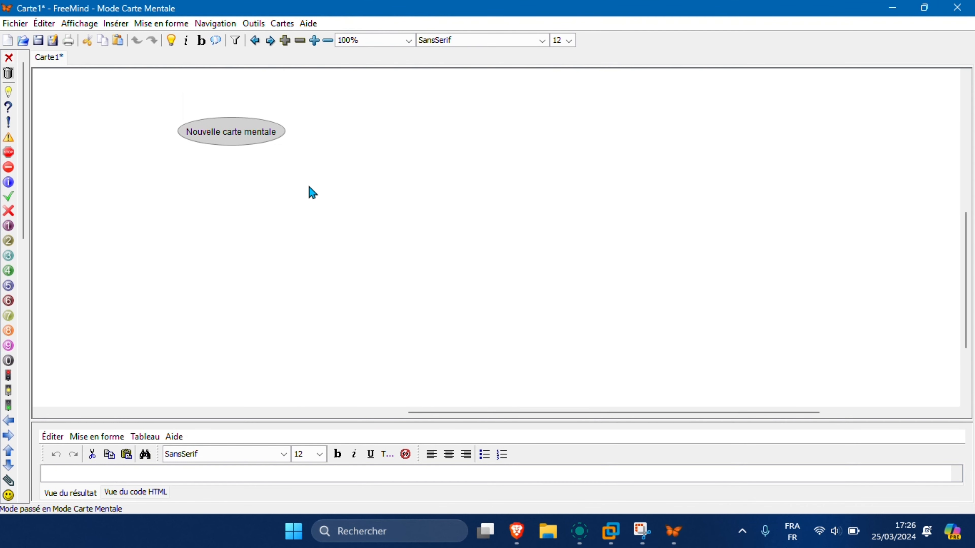
pyautogui.click(240, 134)
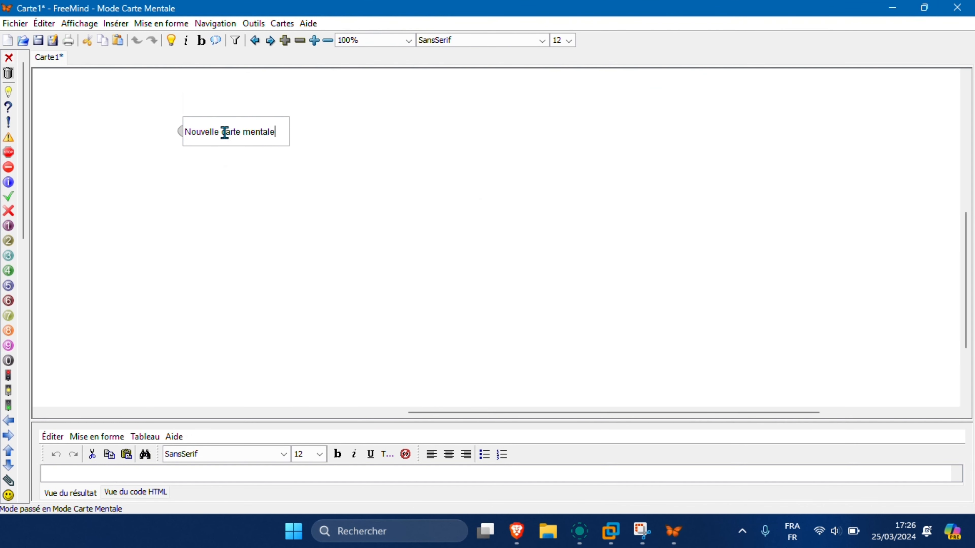
pyautogui.tripleClick(252, 131)
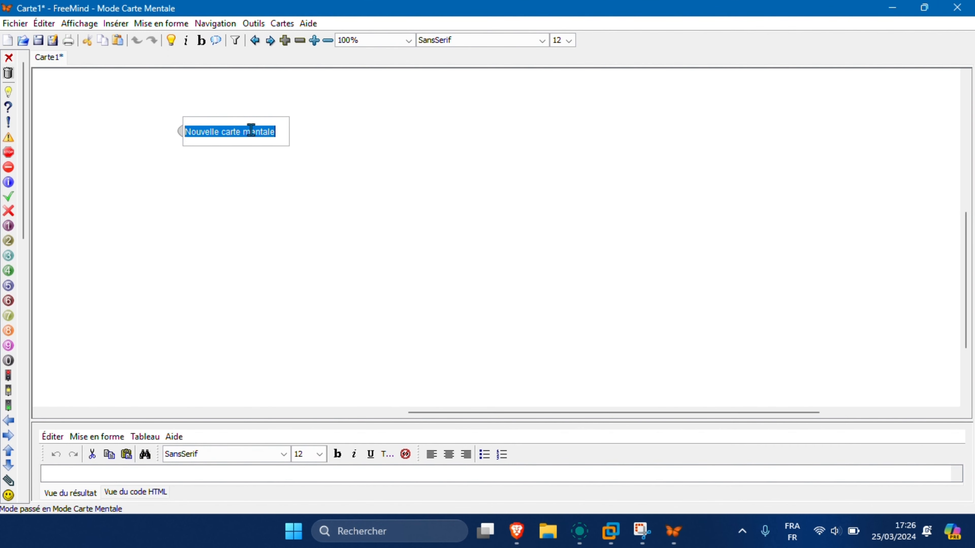
pyautogui.write('V')
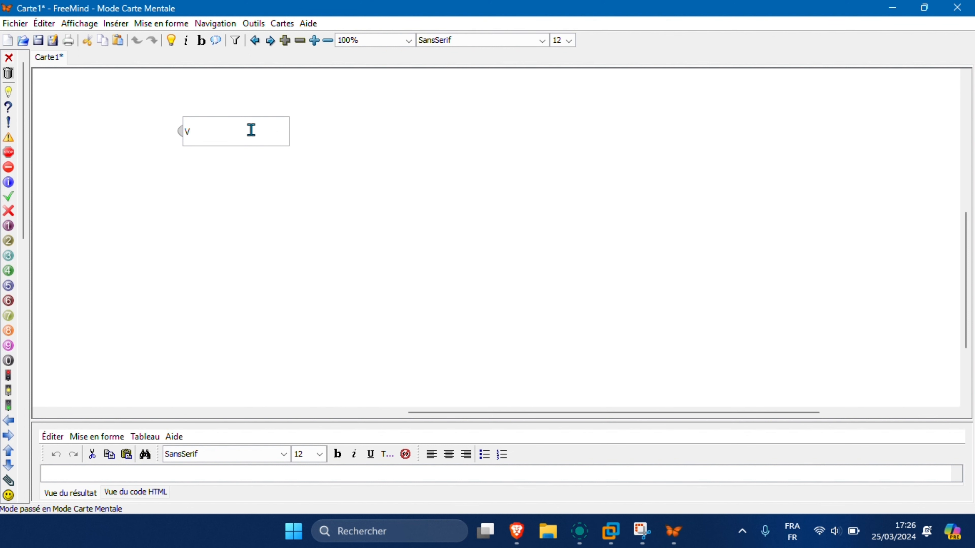
pyautogui.write('acances à la montagne')
pyautogui.press('Return')
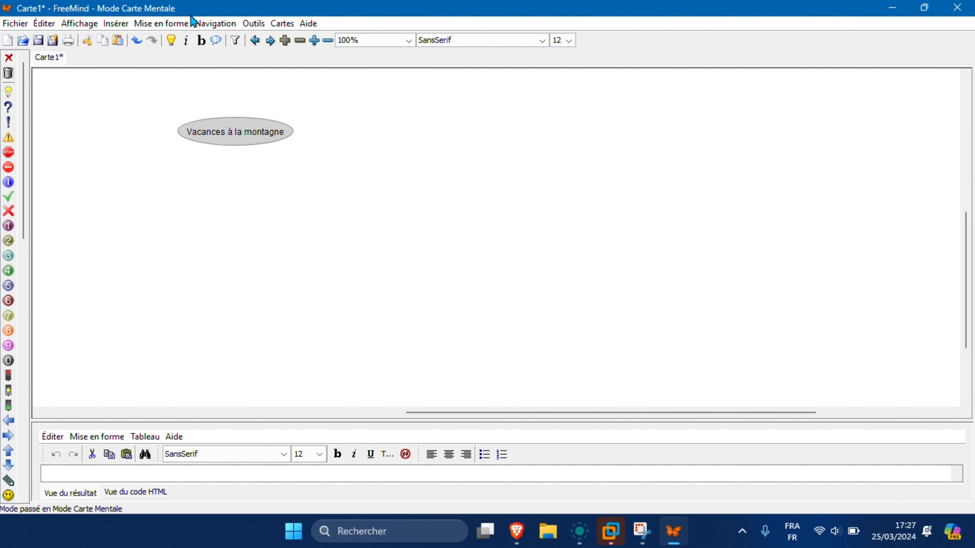
# Step: Add a child node named "Hébergement" to the central node
pyautogui.click(111, 24)
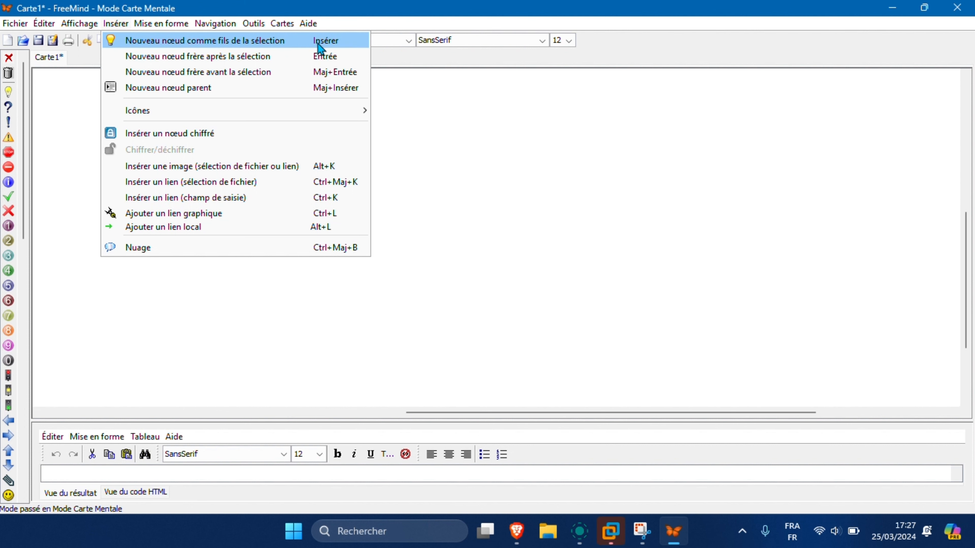
pyautogui.click(346, 45)
pyautogui.write('Hébergement')
pyautogui.press('Return')
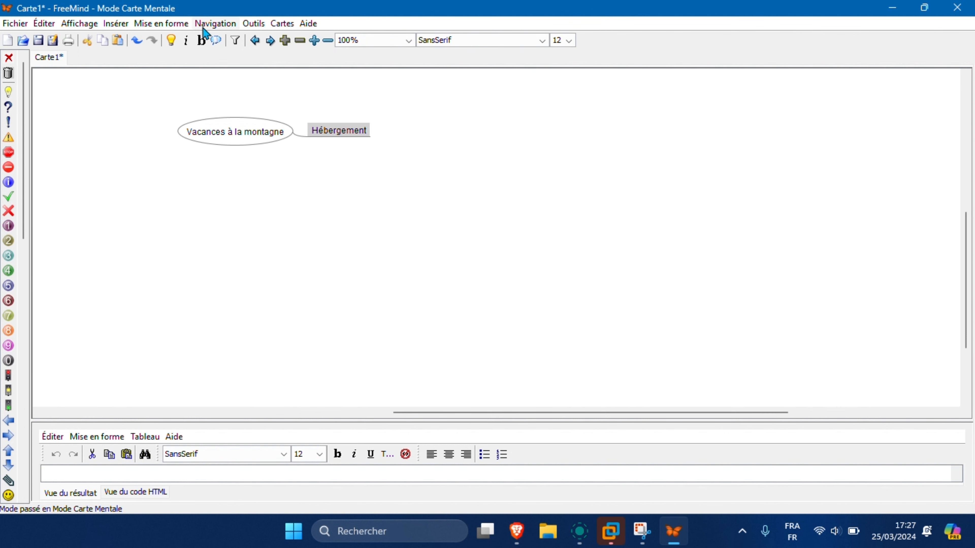
# Step: Add the child nodes "Hôtel", "Chalet" and "Location d'app" under Hébergement
pyautogui.click(109, 24)
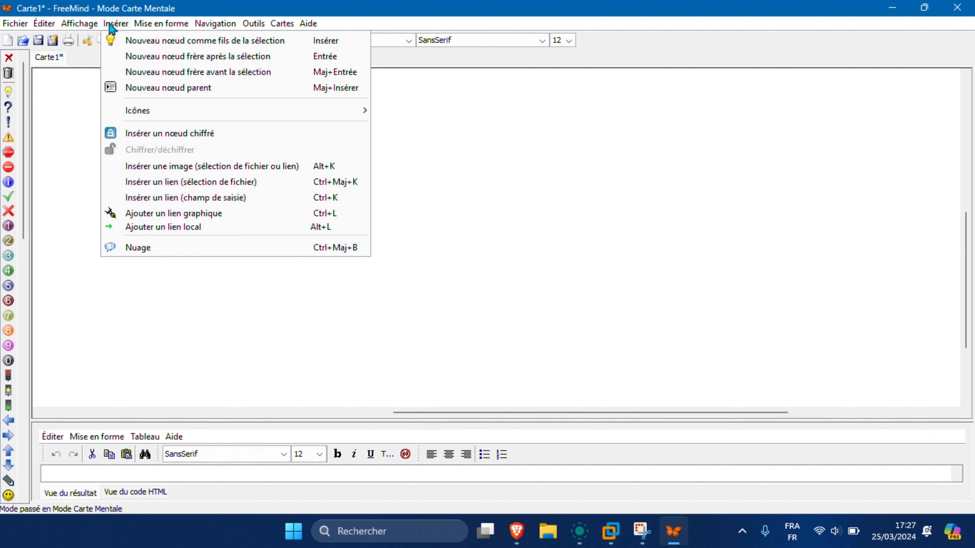
pyautogui.click(137, 39)
pyautogui.write('Hôtel')
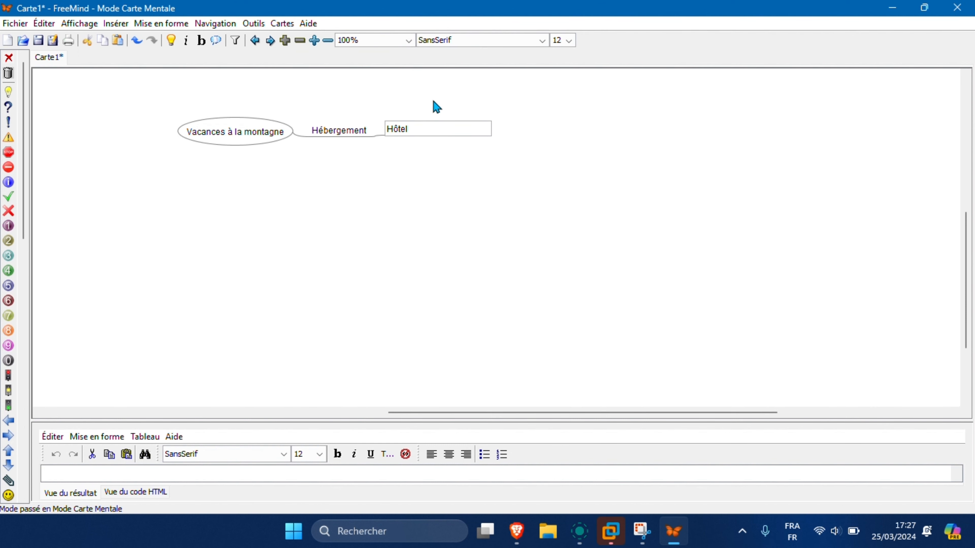
pyautogui.press('Return')
pyautogui.press('Return')
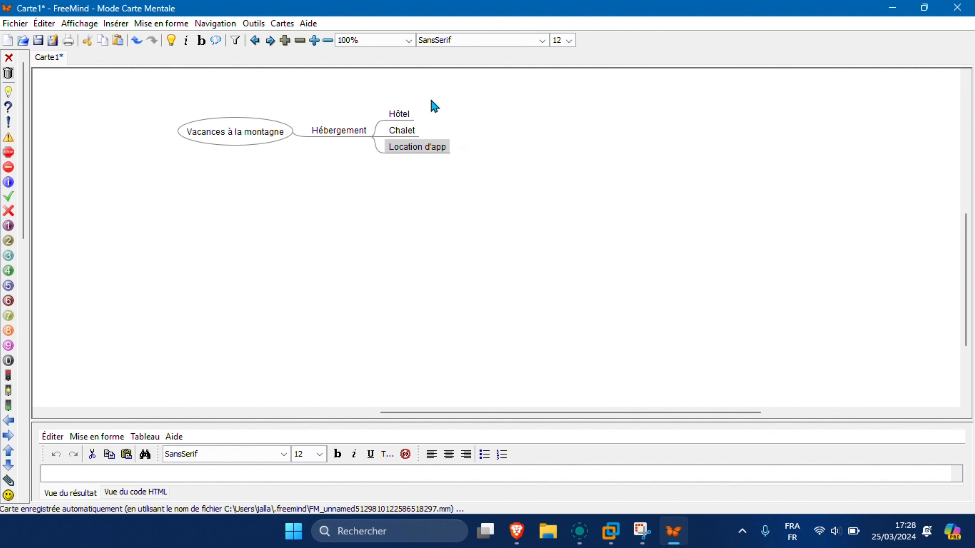
# Step: Add a second child node named "Activités" to the central node Vacances à la montagne
pyautogui.click(234, 129)
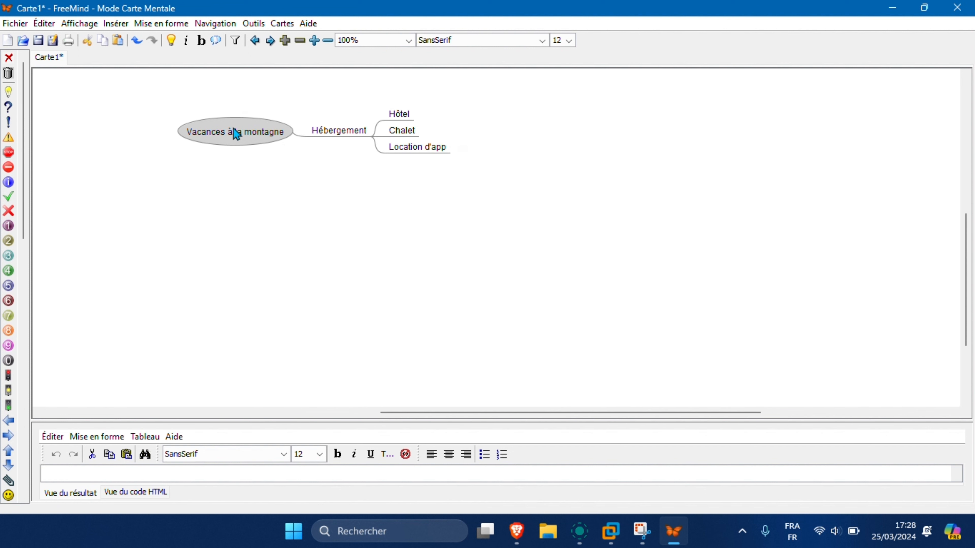
pyautogui.press('Insert')
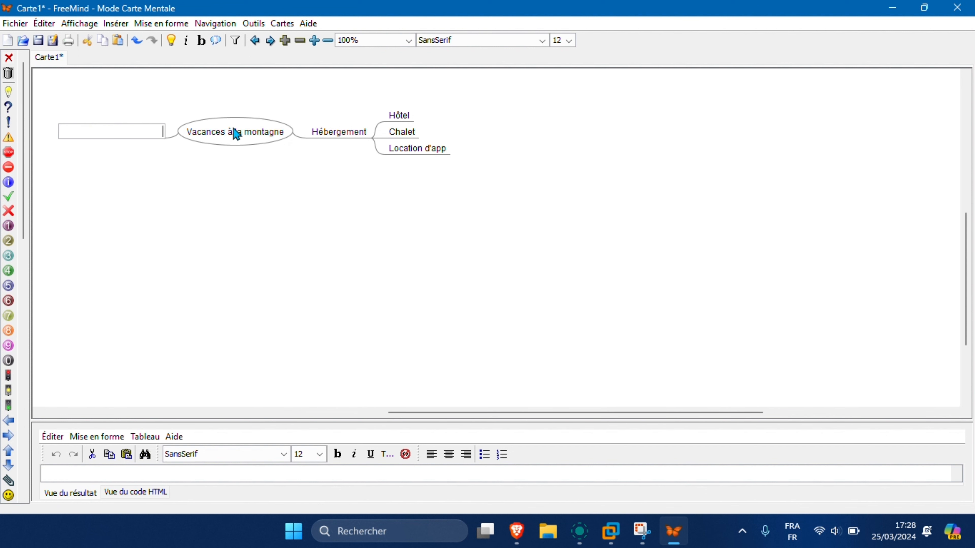
pyautogui.write('Activités')
pyautogui.press('Return')
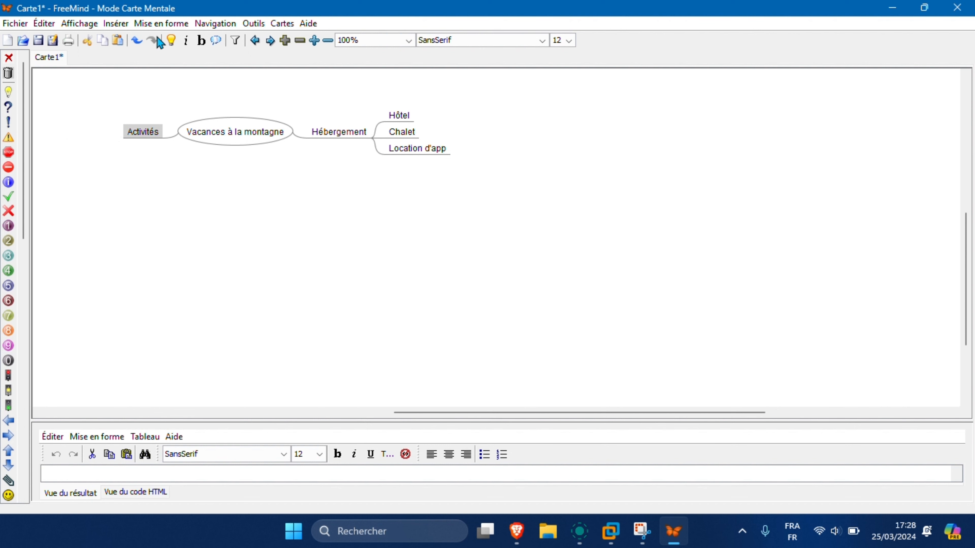
# Step: Add a child node named "Randonnées" under Activités
pyautogui.click(116, 23)
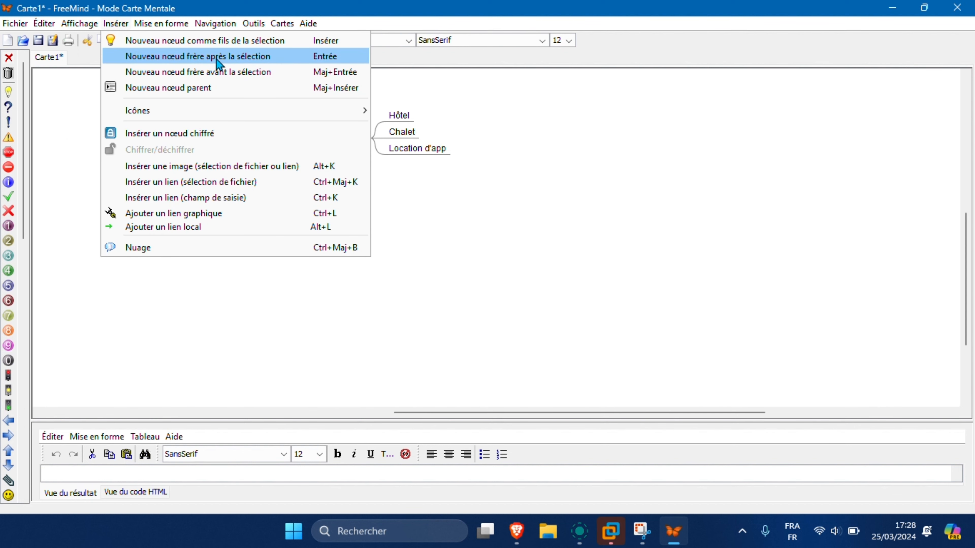
pyautogui.click(275, 44)
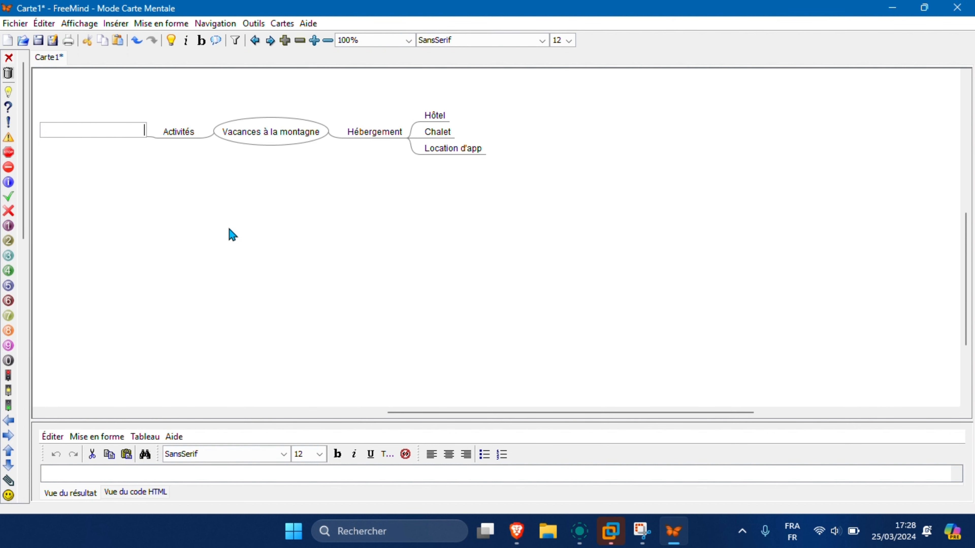
pyautogui.write('Randonnées')
pyautogui.press('Return')
# Step: Add the child nodes "Randonnées facile" and "Randonnées difficile" under Randonnées
pyautogui.click(115, 24)
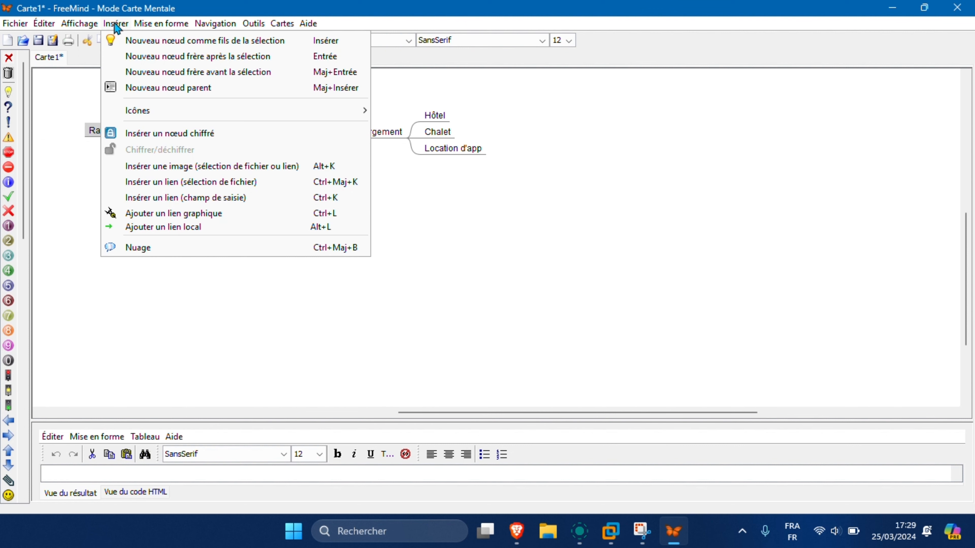
pyautogui.click(133, 39)
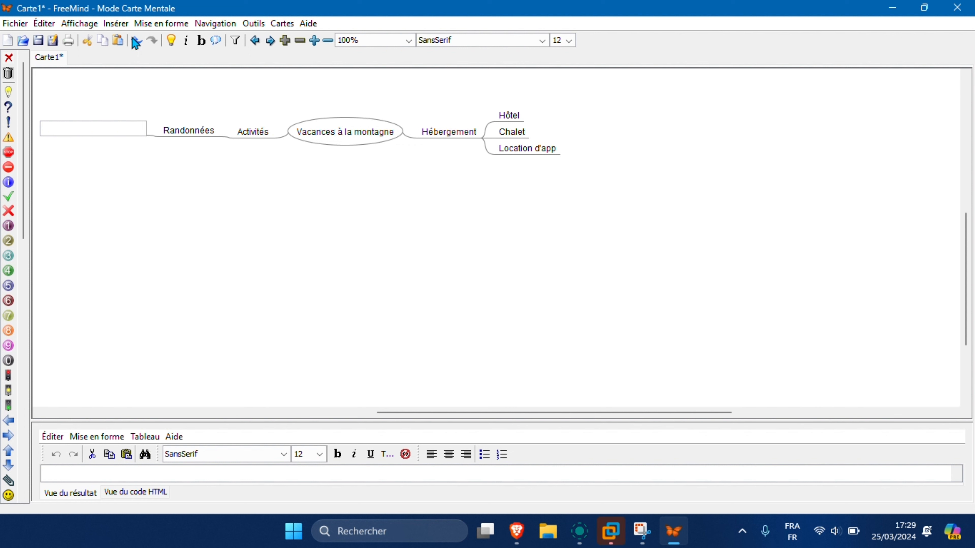
pyautogui.write('Randonnées facile')
pyautogui.press('Return')
pyautogui.press('Return')
pyautogui.write('Randonnées difficile')
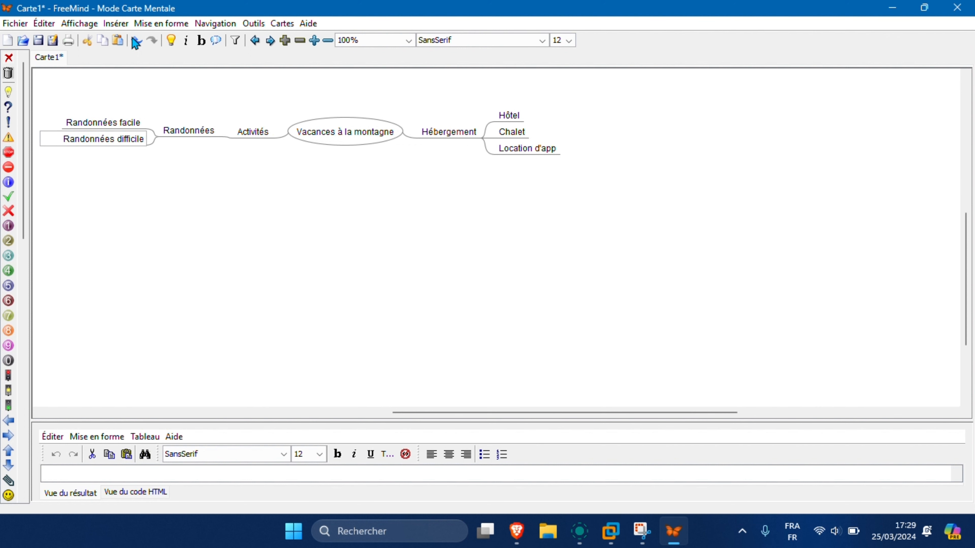
pyautogui.press('Return')
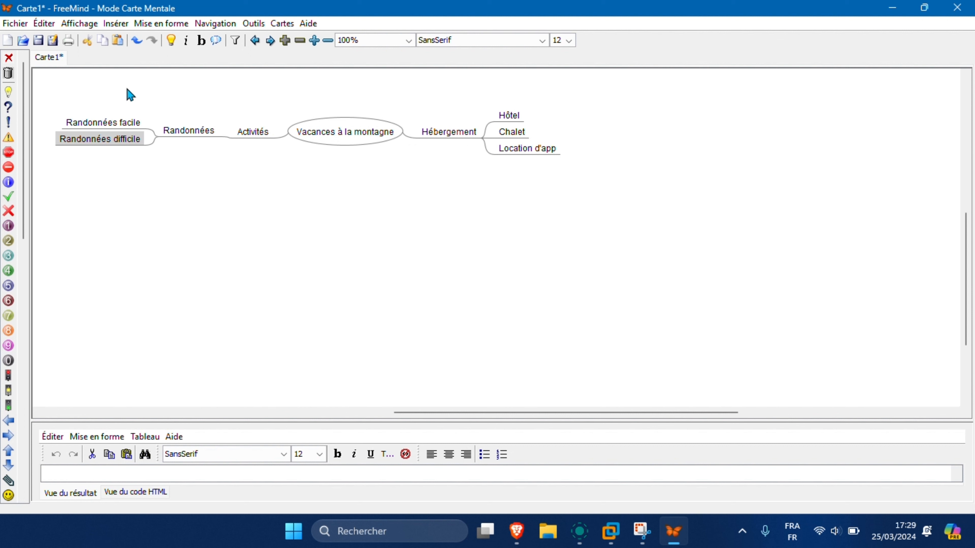
# Step: Collapse the Randonnées node and add "VTT", "Escalade" and "Observation de la flore" alongside it under Activités
pyautogui.click(190, 136)
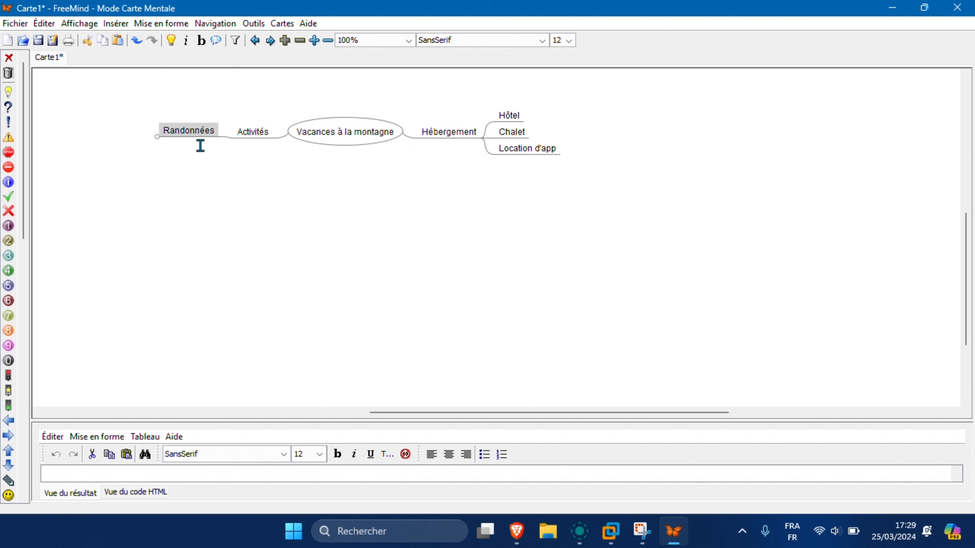
pyautogui.press('Insert')
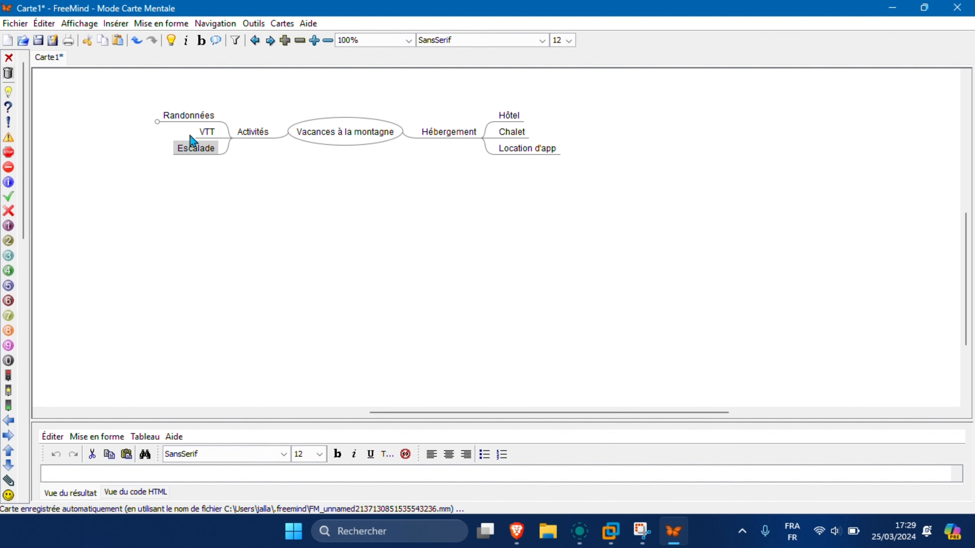
pyautogui.press('Return')
pyautogui.press('F2')
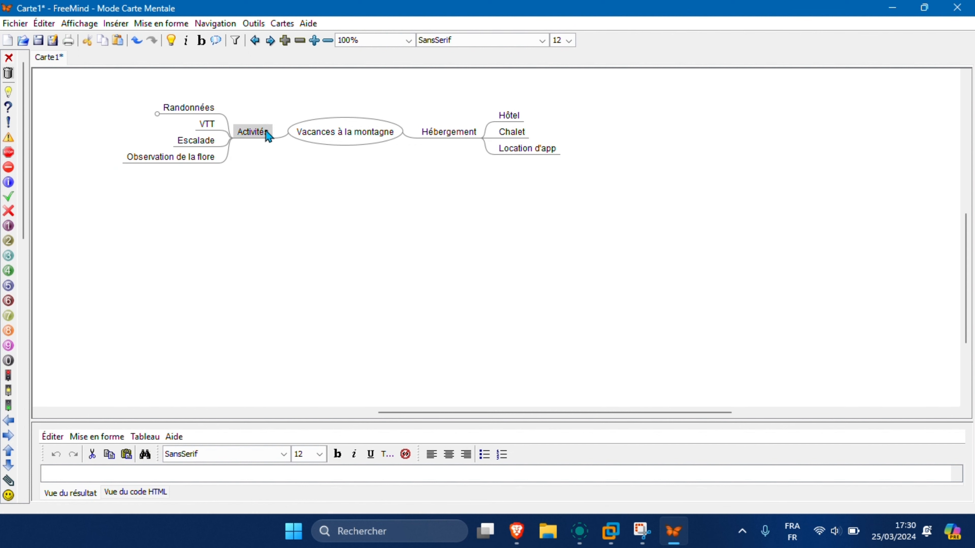
# Step: Add a sibling node named "Equipement" after Activités
pyautogui.press('Return')
pyautogui.write('Equipement')
pyautogui.press('Return')
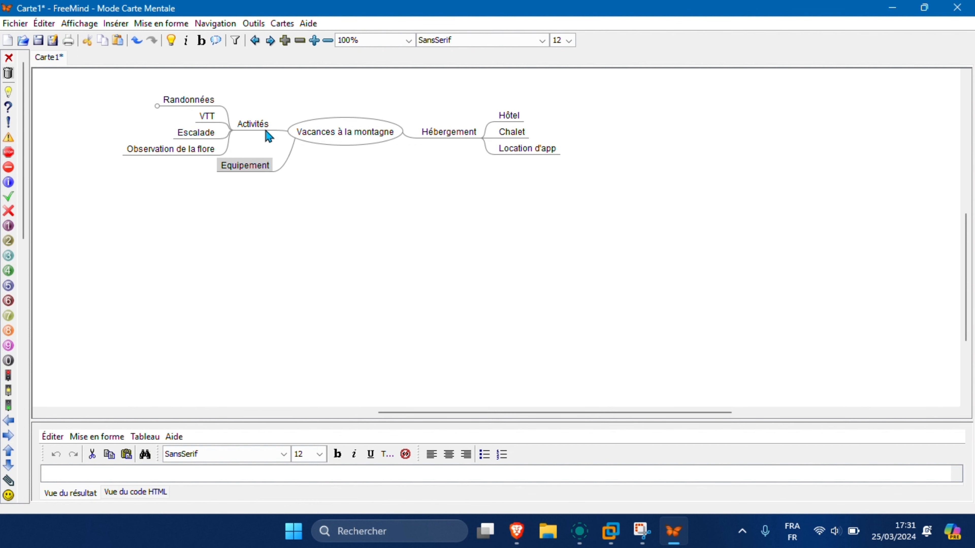
# Step: Add the child nodes "Chaussures de randonnées", "Créme solaire", "Chapeau" and "Carte et Boussole (GPS)" under Equipement
pyautogui.press('Insert')
pyautogui.write('Chaussures de randonnées')
pyautogui.press('Return')
pyautogui.press('Return')
pyautogui.write('Vêtement chau')
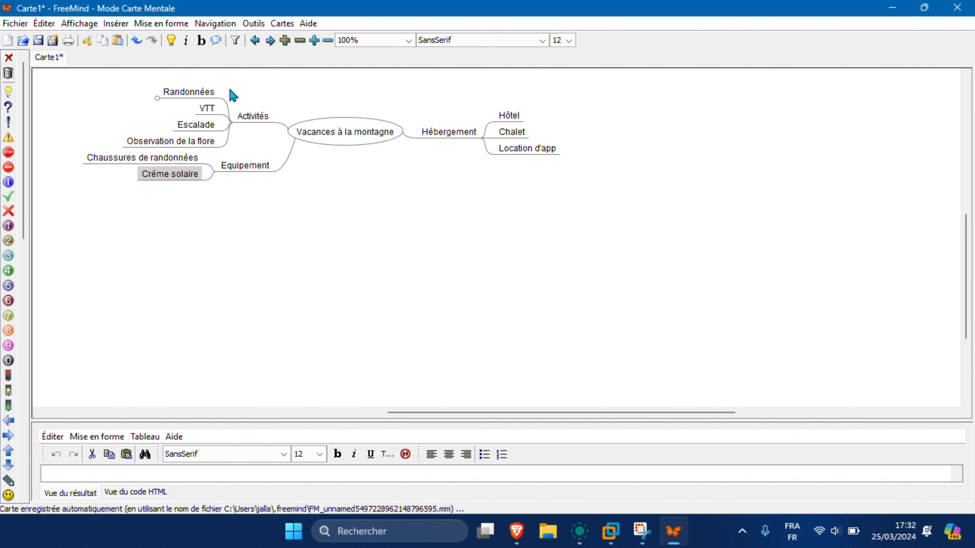
pyautogui.press('Return')
pyautogui.write('Chapeau')
pyautogui.press('Return')
pyautogui.press('Return')
pyautogui.write('Carte et Bossole (GPS)')
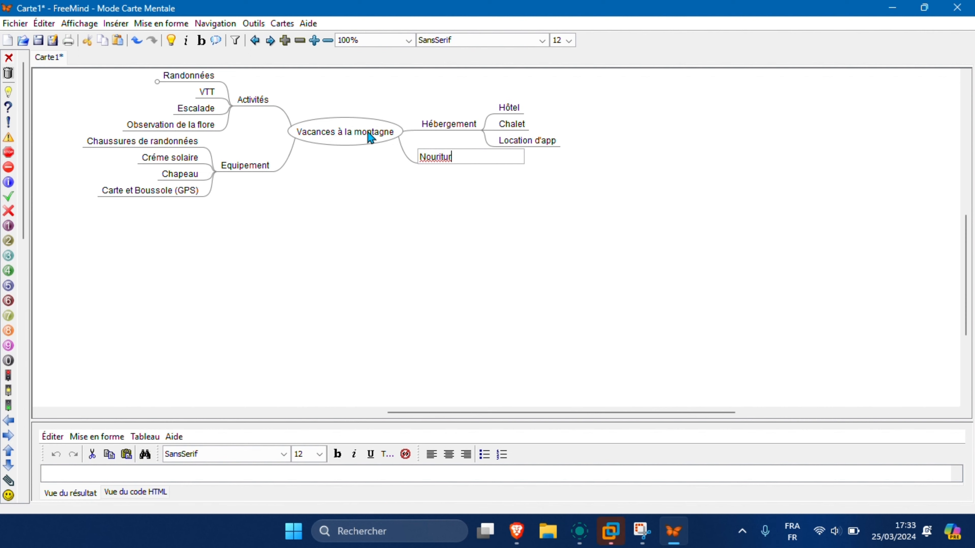
# Step: Complete the "Nouriture" branch of the central node with the child nodes "Restaurants d'altitude" and "Pique-nique"
pyautogui.press('Return')
pyautogui.press('Insert')
pyautogui.write('Restaurants')
pyautogui.write("d'altitude")
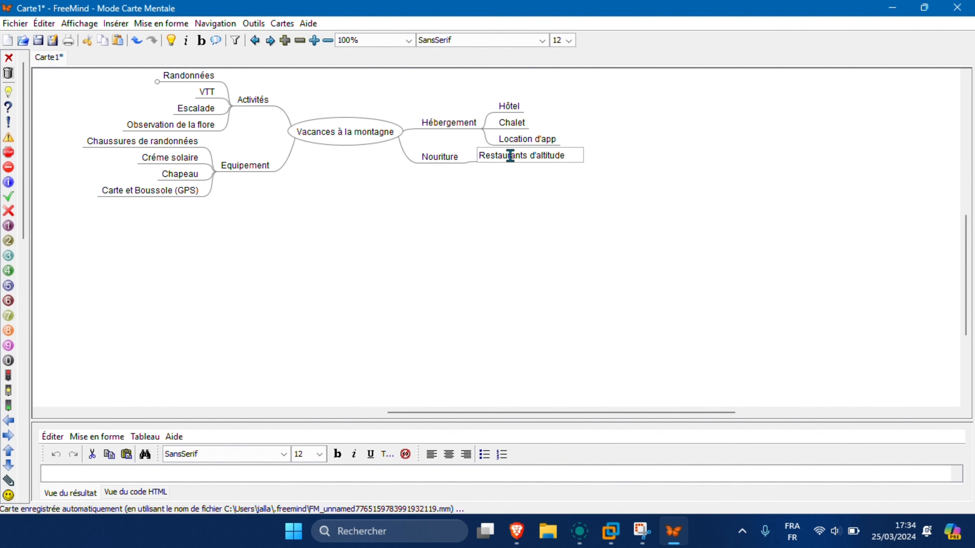
pyautogui.press('Return')
pyautogui.press('Return')
pyautogui.write('Pique-nique')
pyautogui.press('Return')
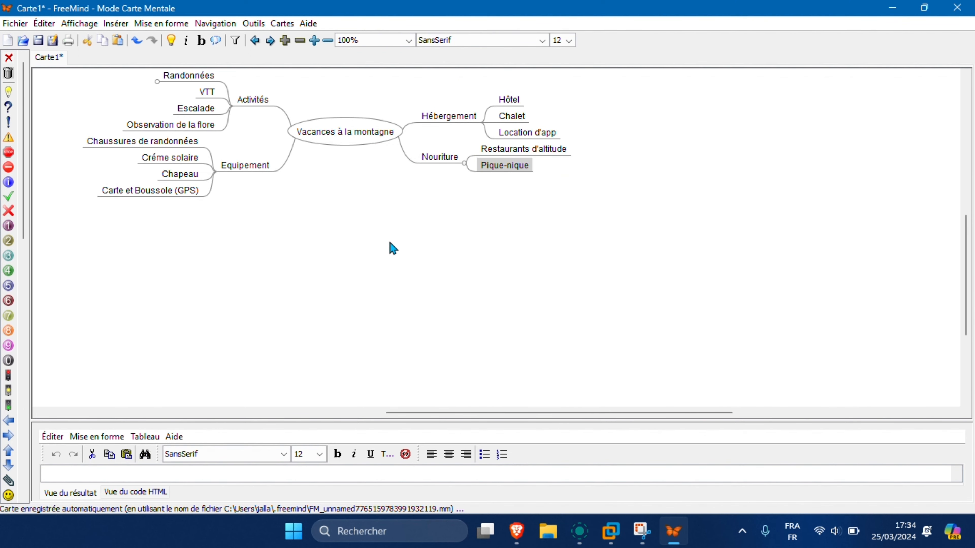
pyautogui.moveTo(389, 245); pyautogui.dragTo(503, 328)
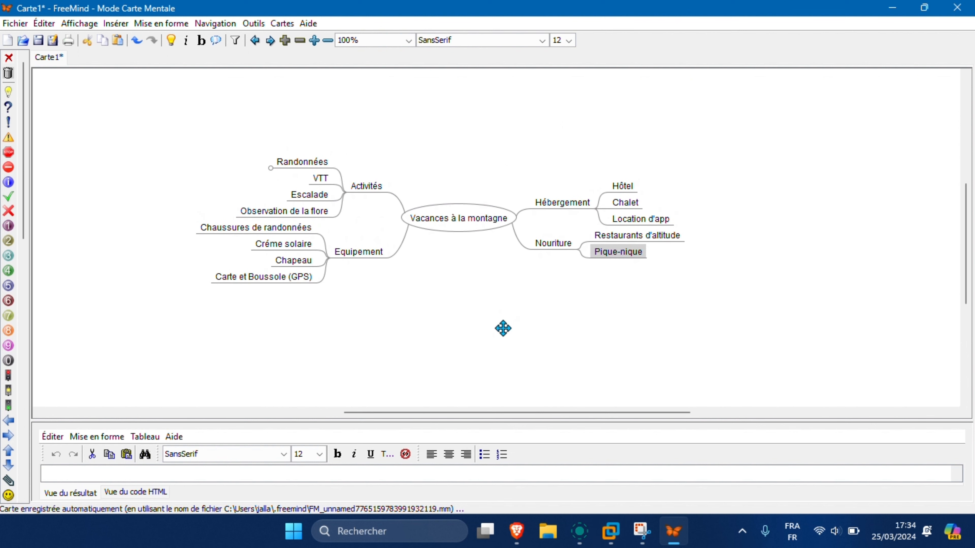
# Step: Set the node colour of the central "Vacances à la montagne" node to red
pyautogui.click(448, 214)
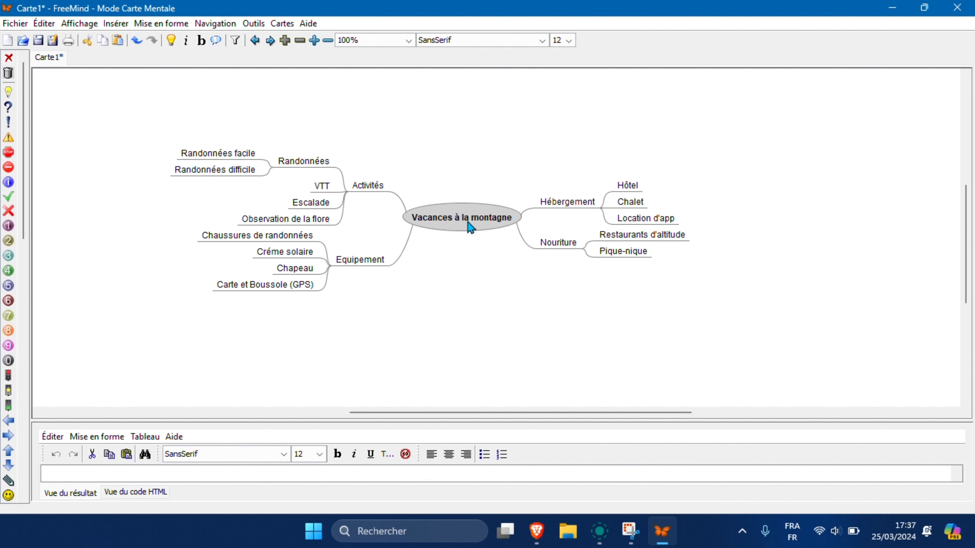
pyautogui.rightClick(467, 222)
pyautogui.moveTo(546, 439)
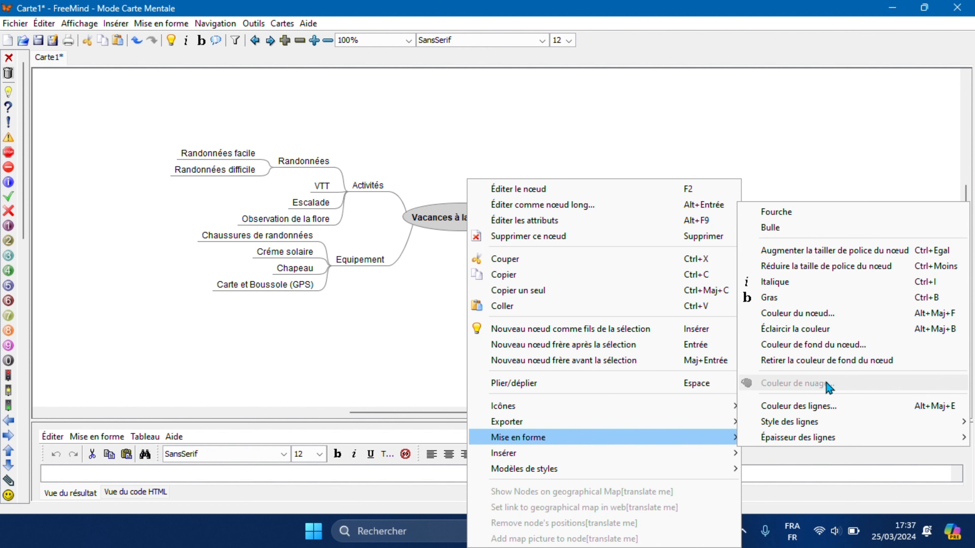
pyautogui.click(851, 315)
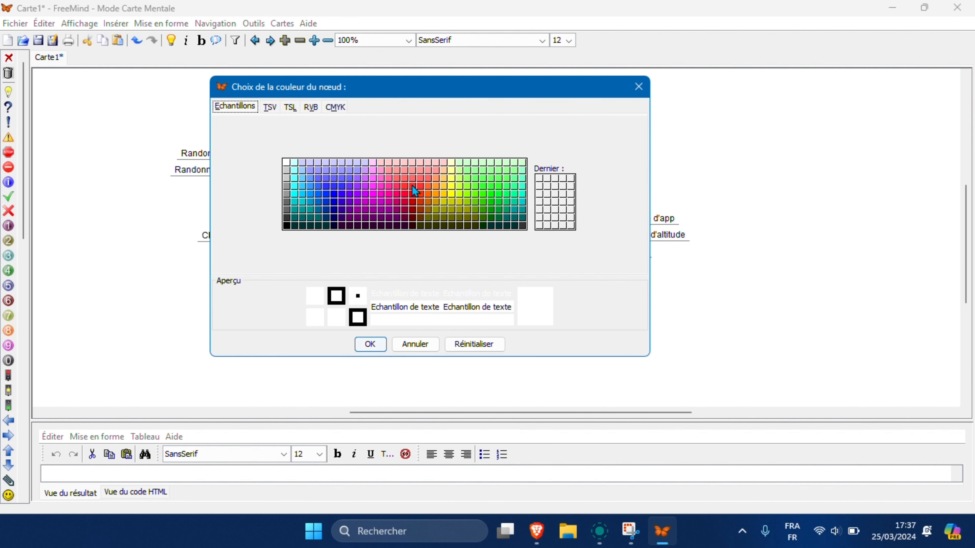
pyautogui.click(413, 194)
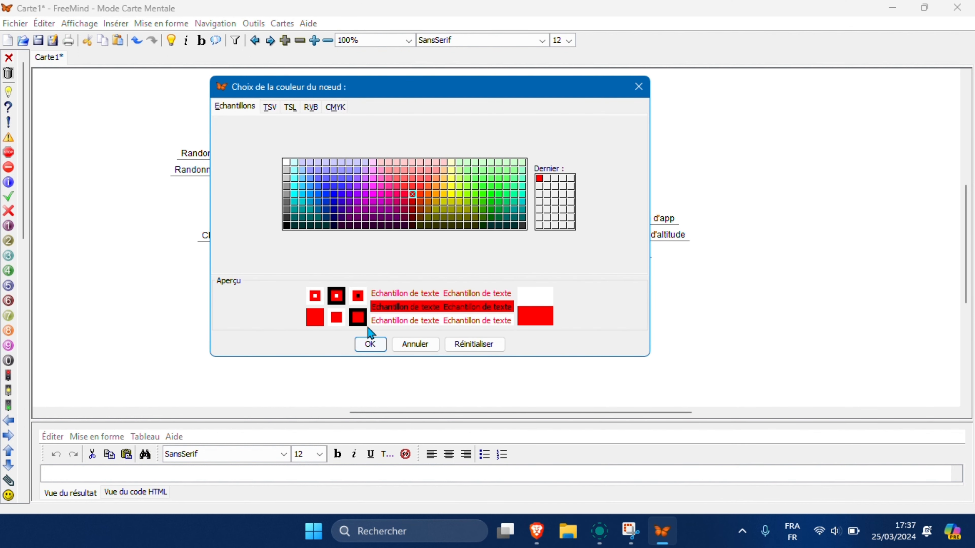
pyautogui.click(367, 344)
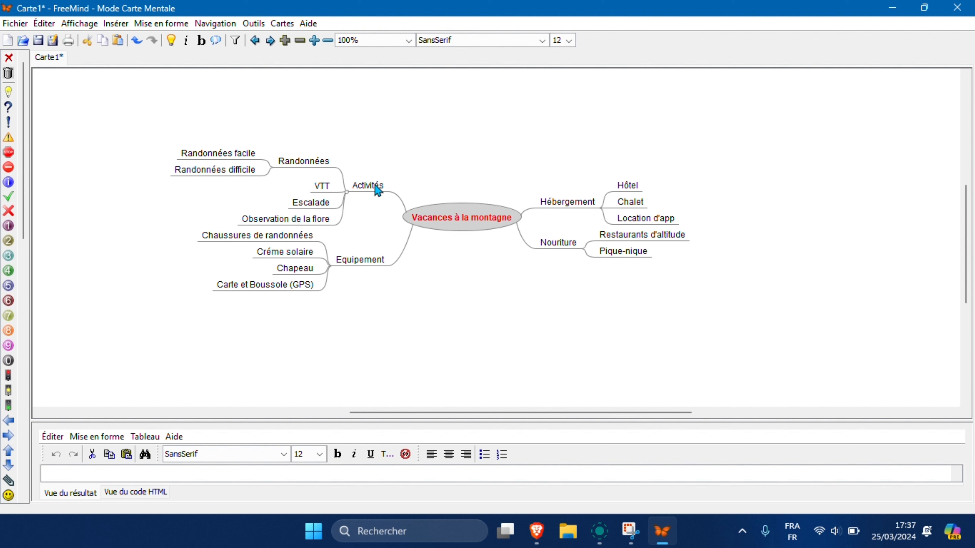
# Step: Collapse the Activités branch and expand it again
pyautogui.click(346, 194)
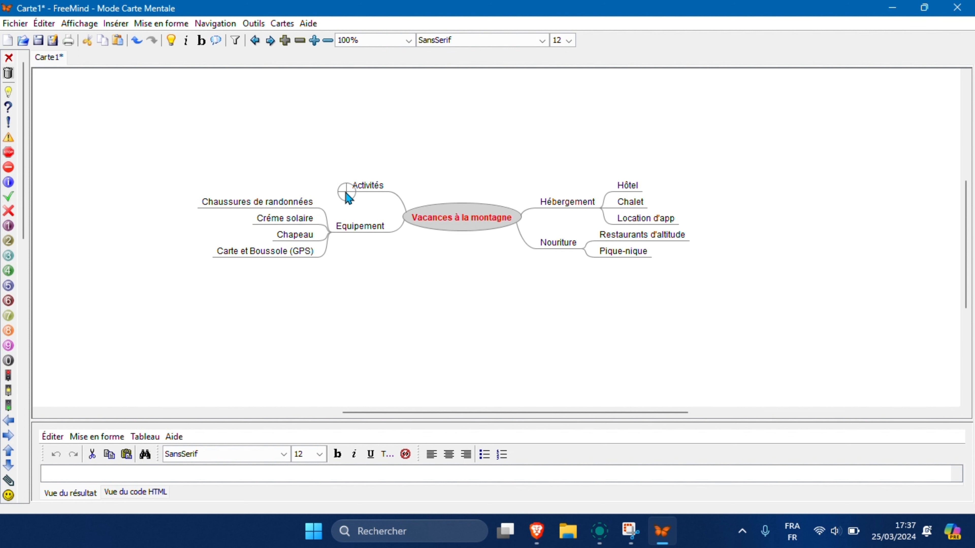
pyautogui.click(346, 193)
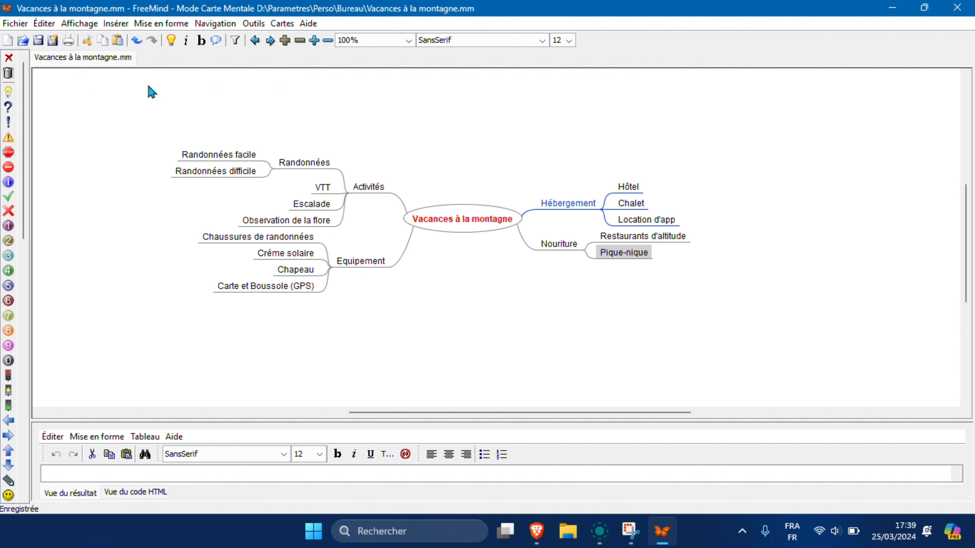
# Step: Export the map to the desktop as "Vacances à la montagne.pdf" in A2 landscape, then return from the PDF view to FreeMind
pyautogui.click(14, 25)
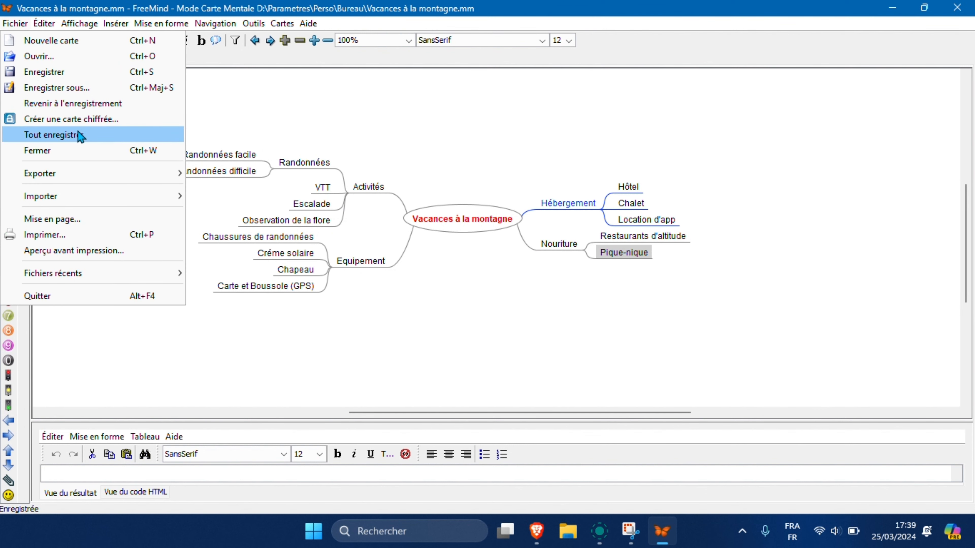
pyautogui.moveTo(118, 181)
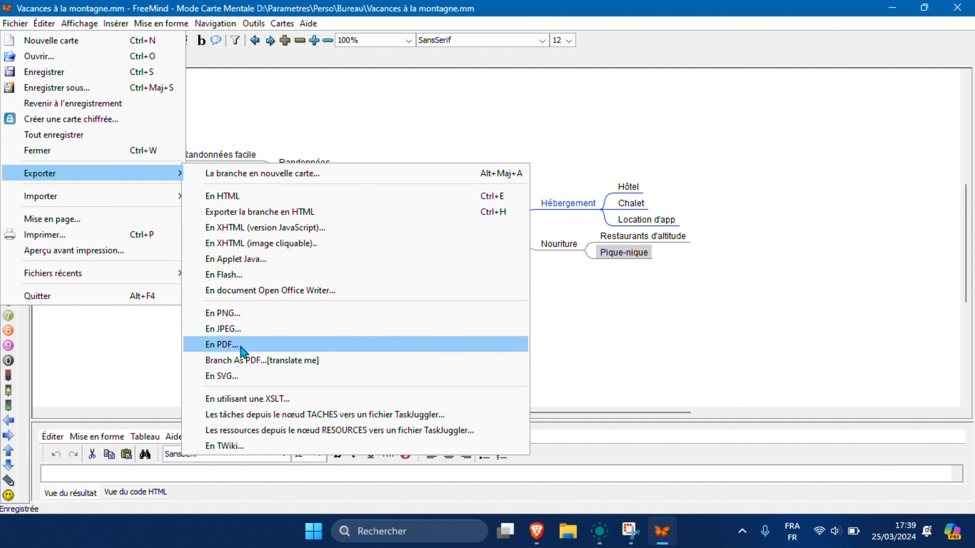
pyautogui.click(258, 346)
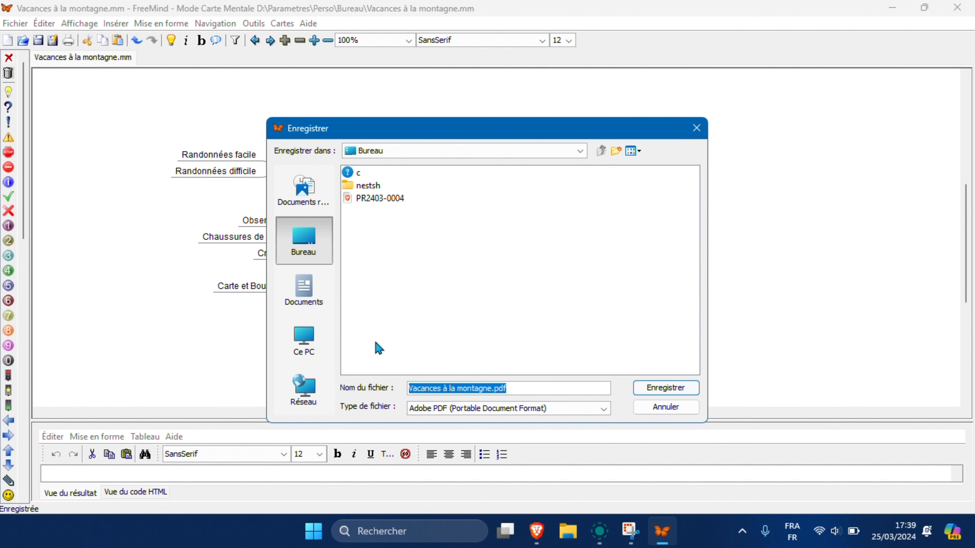
pyautogui.click(665, 388)
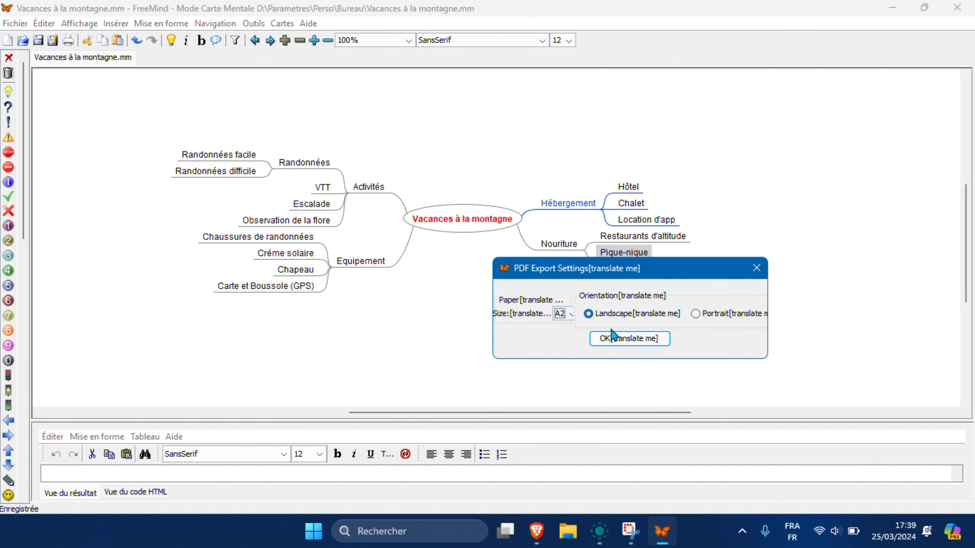
pyautogui.click(632, 340)
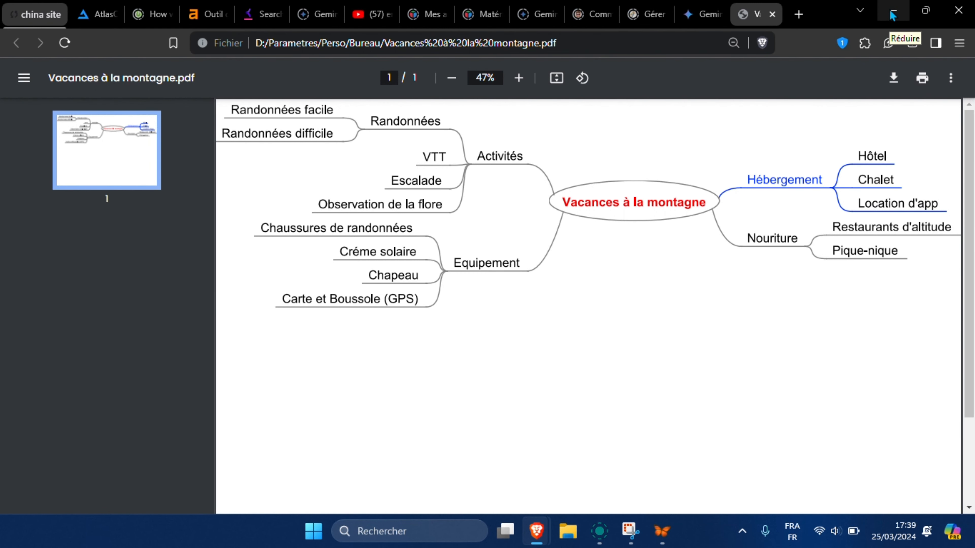
pyautogui.click(892, 15)
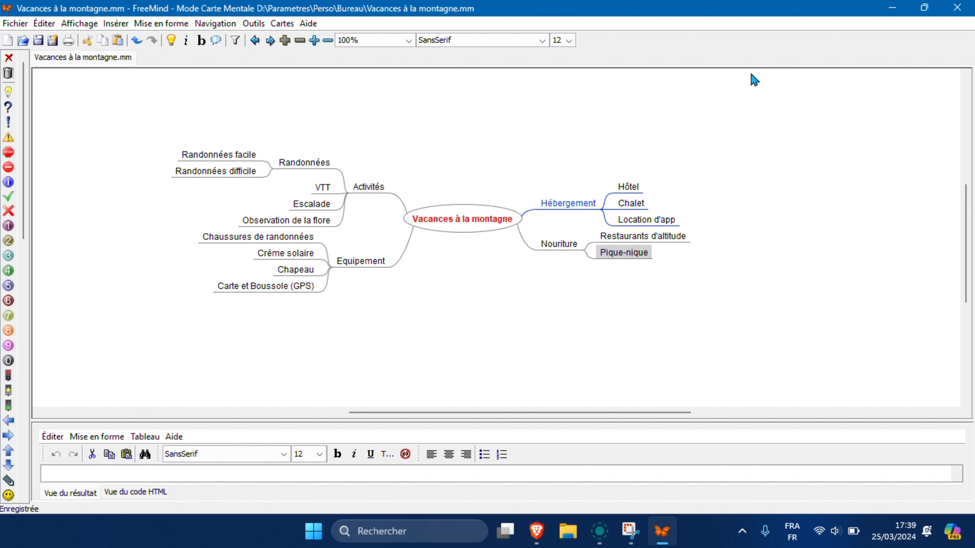
# Step: Close FreeMind and reopen the saved "Vacances à la montagne" map from its desktop file
pyautogui.click(972, 10)
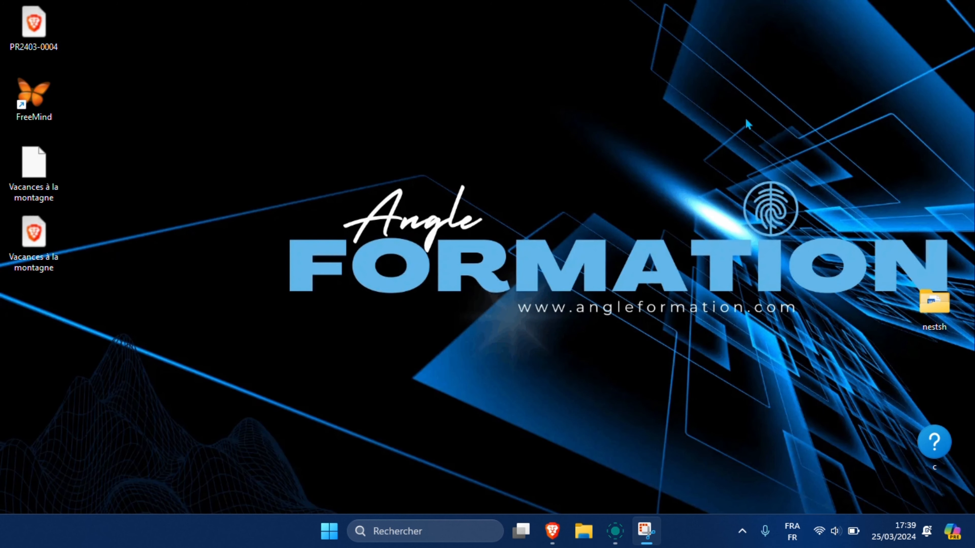
pyautogui.click(41, 161)
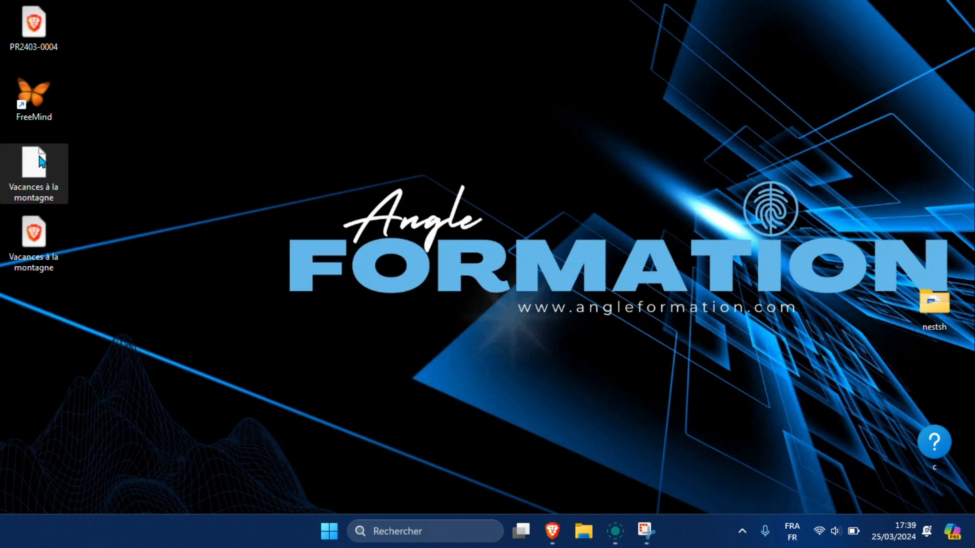
pyautogui.doubleClick(35, 165)
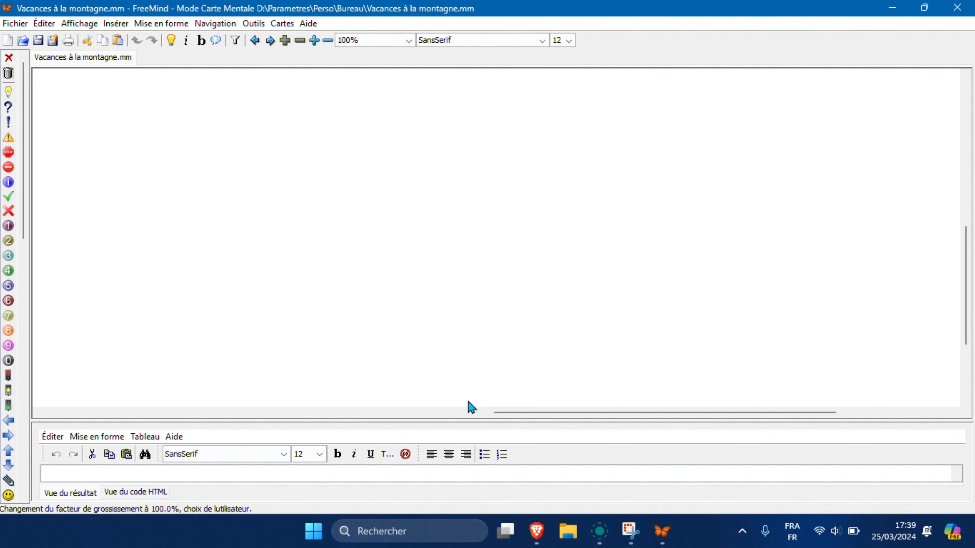
pyautogui.moveTo(542, 413); pyautogui.dragTo(393, 353)
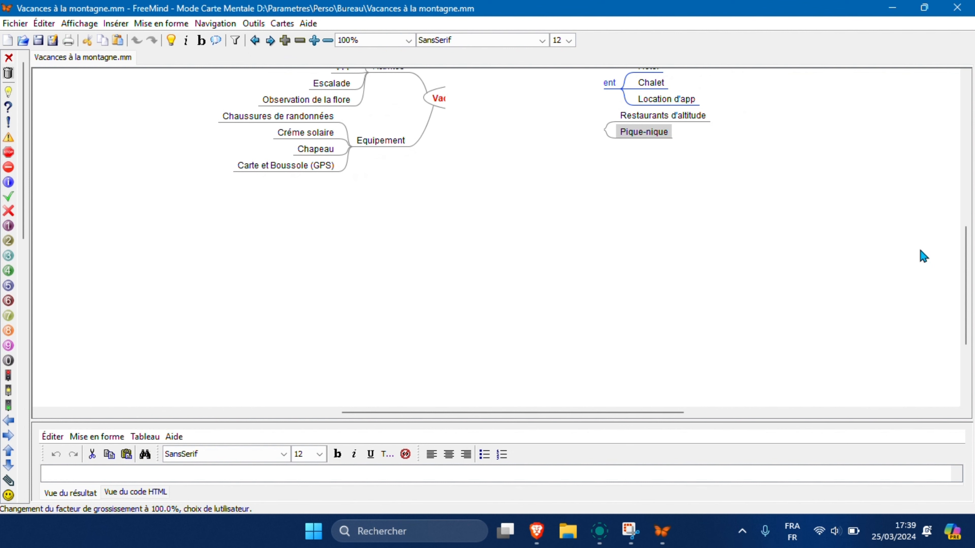
pyautogui.scroll(3, 455, 213)
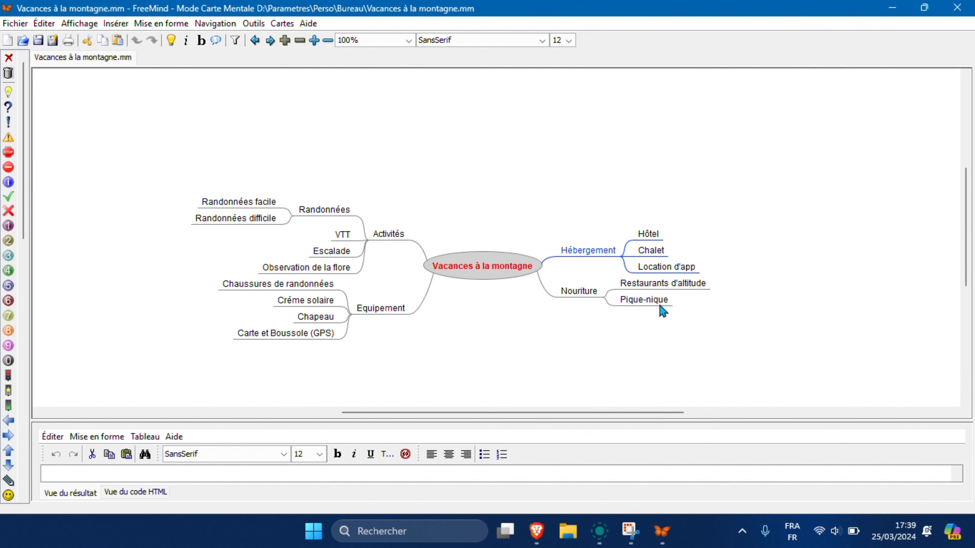
pyautogui.scroll(-3, 663, 311)
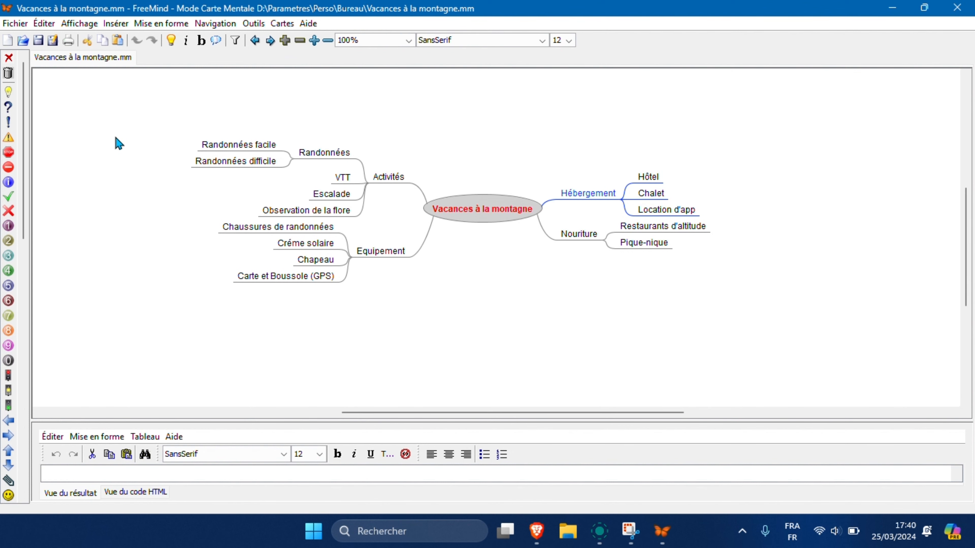
# Step: Mark the Activités node with the exclamation mark icon and the Equipement node with the yellow warning icon
pyautogui.click(388, 179)
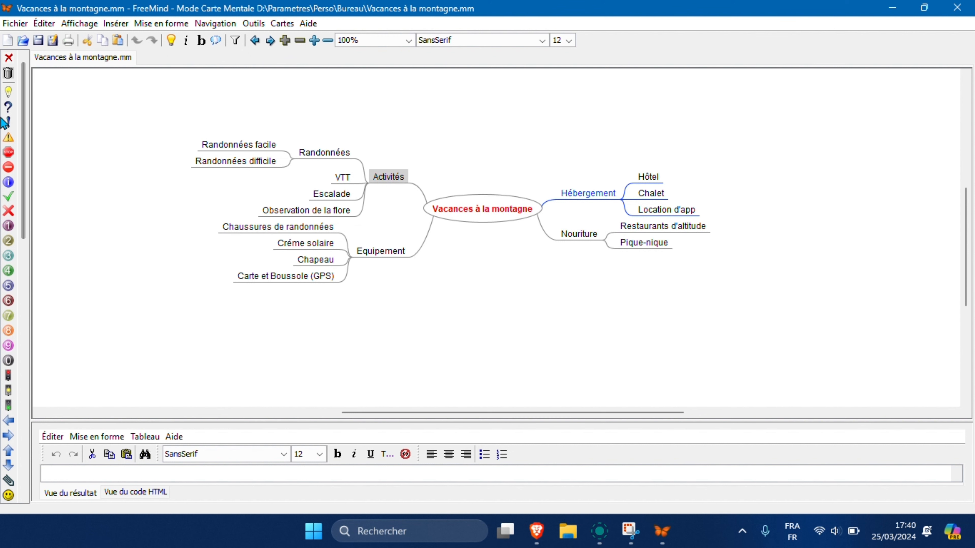
pyautogui.click(8, 122)
pyautogui.click(402, 253)
pyautogui.click(8, 137)
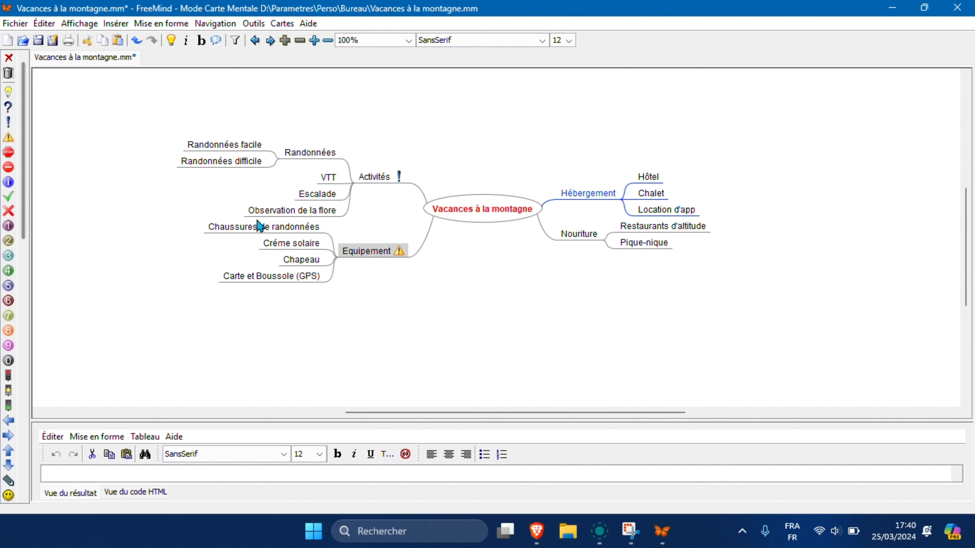
# Step: Add number icons in the lodging branch: 1 on Hébergement and Hôtel, 2 on Location d'app, 3 on Chalet
pyautogui.click(576, 193)
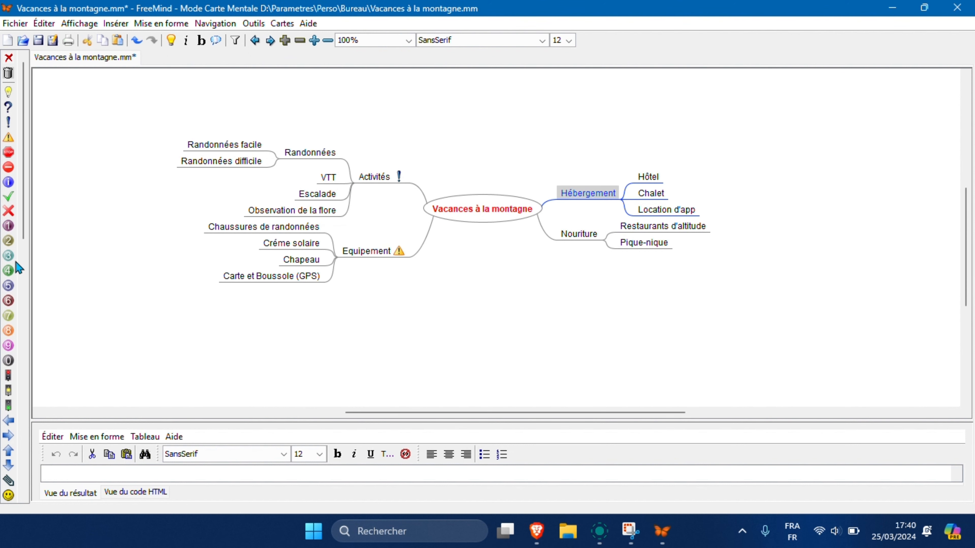
pyautogui.click(8, 227)
pyautogui.click(663, 177)
pyautogui.click(8, 226)
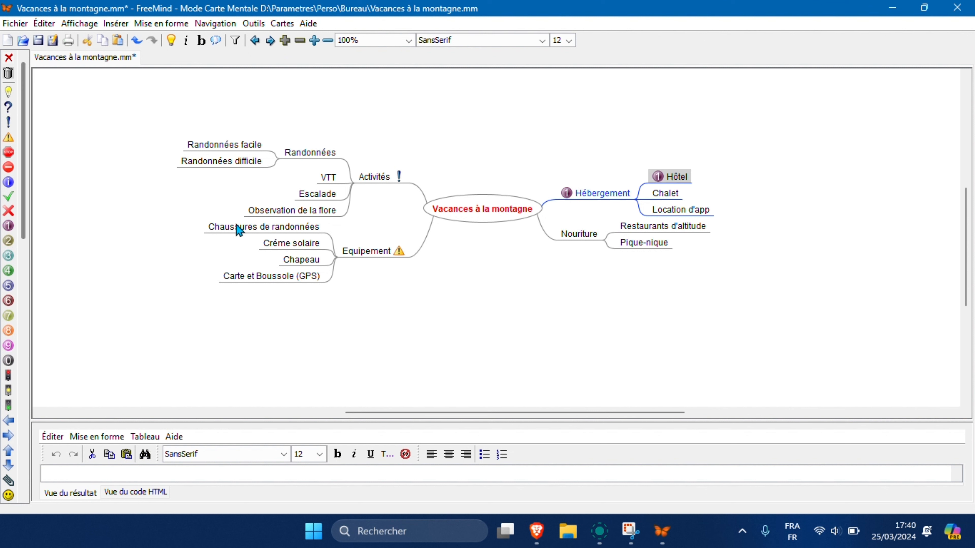
pyautogui.click(676, 210)
pyautogui.click(8, 241)
pyautogui.click(667, 194)
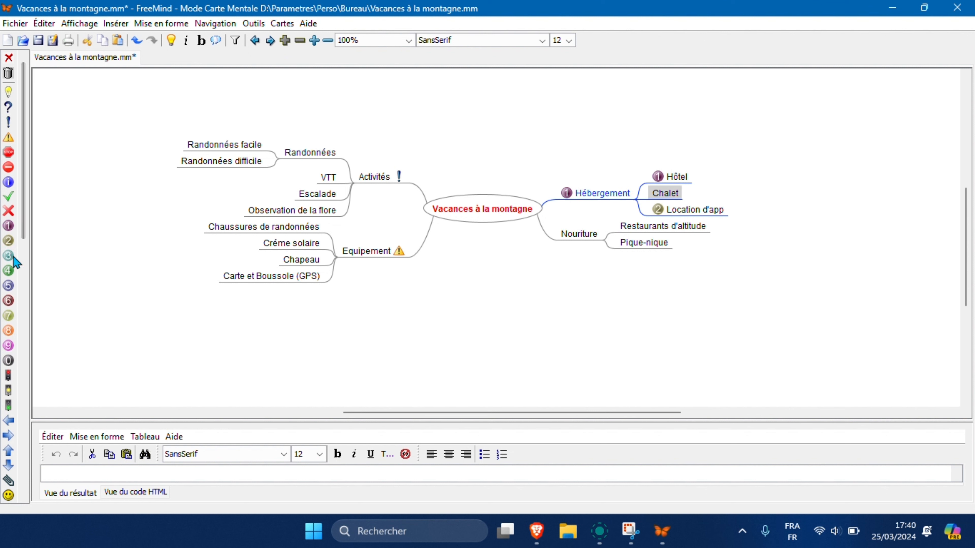
pyautogui.click(8, 255)
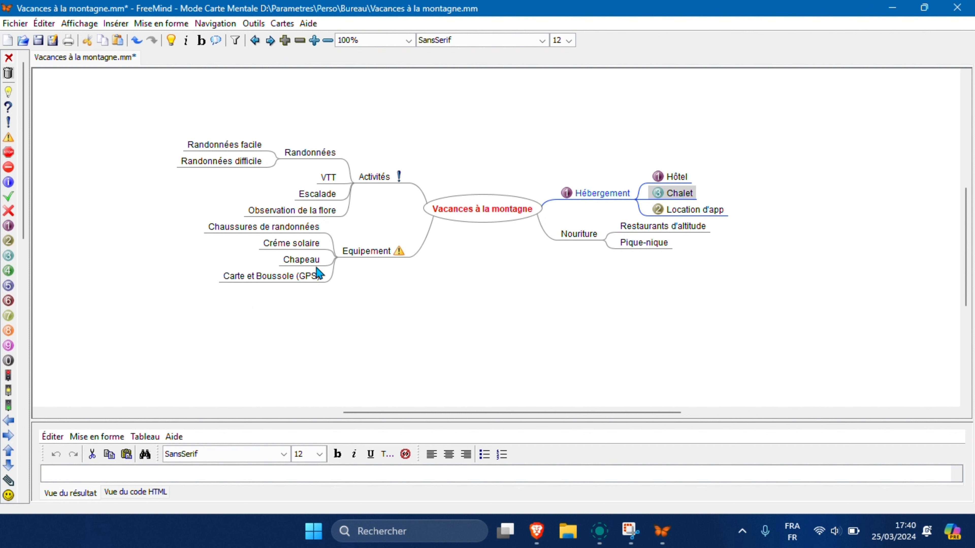
# Step: Mark the Randonnées node with the happy smiley icon and the central node with the blue clipboard icon
pyautogui.click(330, 156)
pyautogui.scroll(-5, 9, 254)
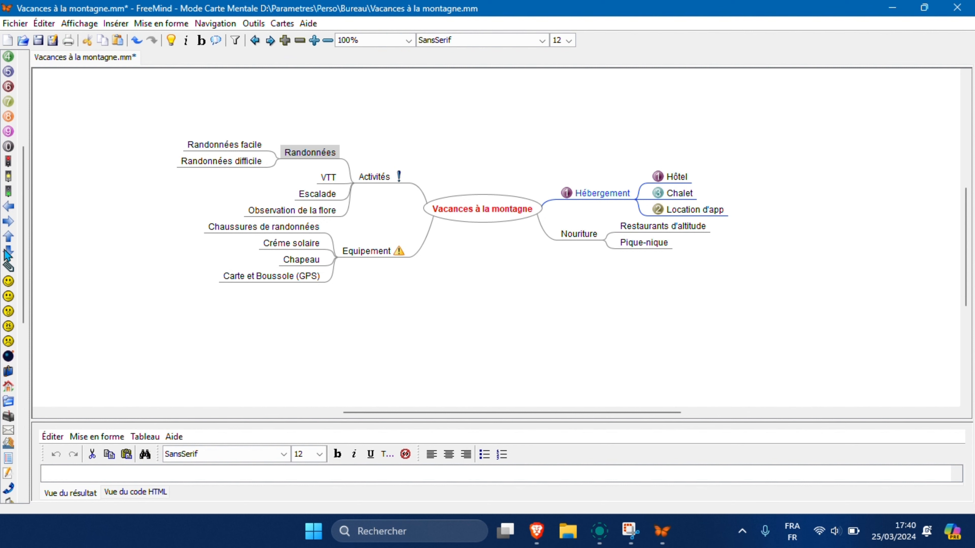
pyautogui.click(8, 281)
pyautogui.click(225, 163)
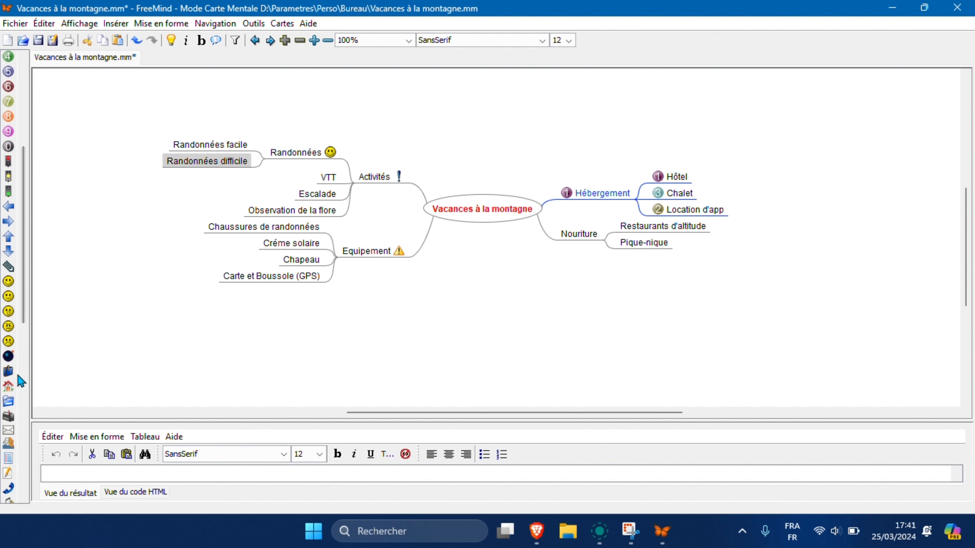
pyautogui.press('Escape')
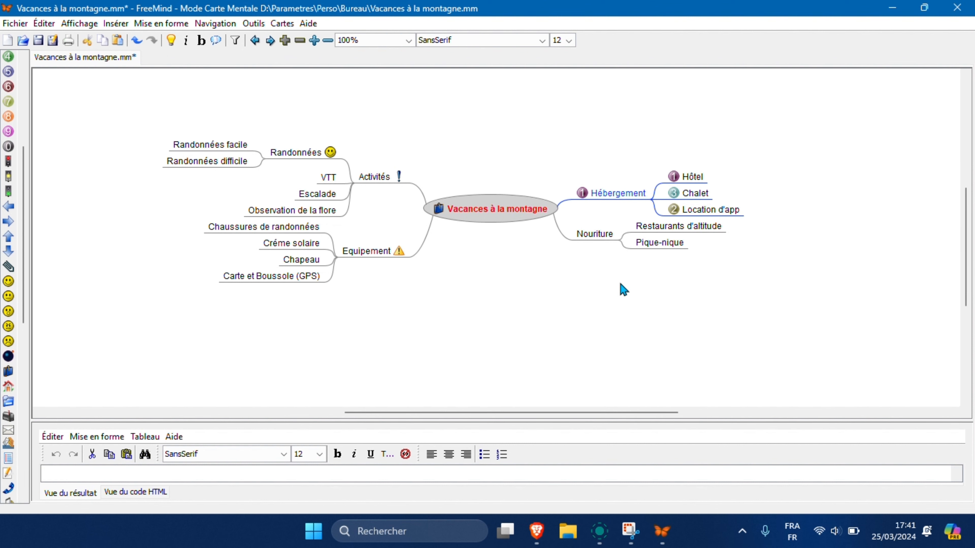
# Step: Collapse all branches of the mind map and expand them all again
pyautogui.click(252, 24)
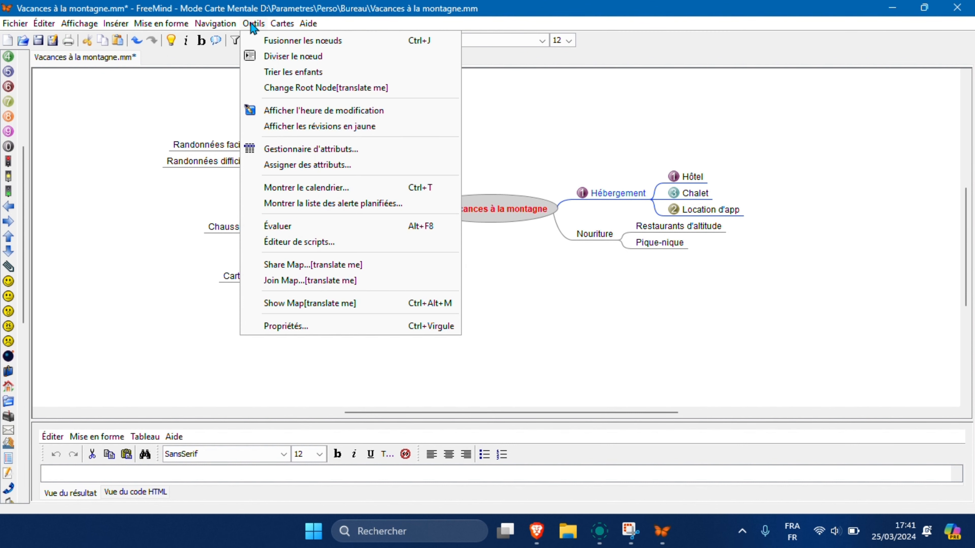
pyautogui.click(303, 56)
pyautogui.click(327, 40)
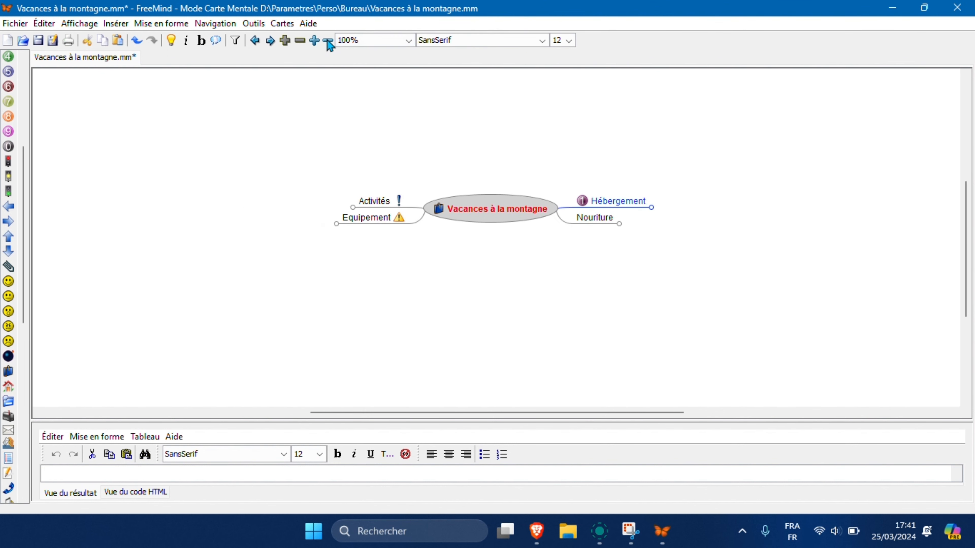
pyautogui.click(314, 40)
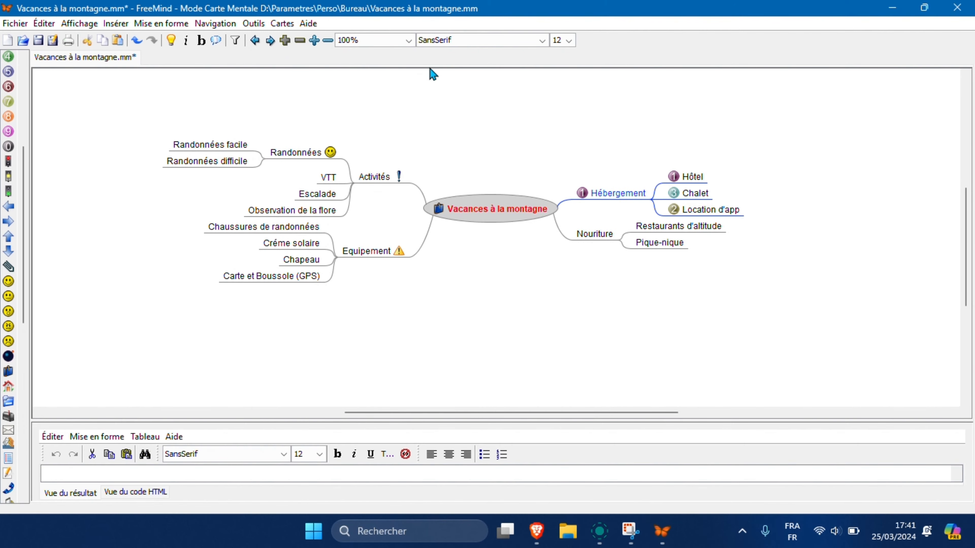